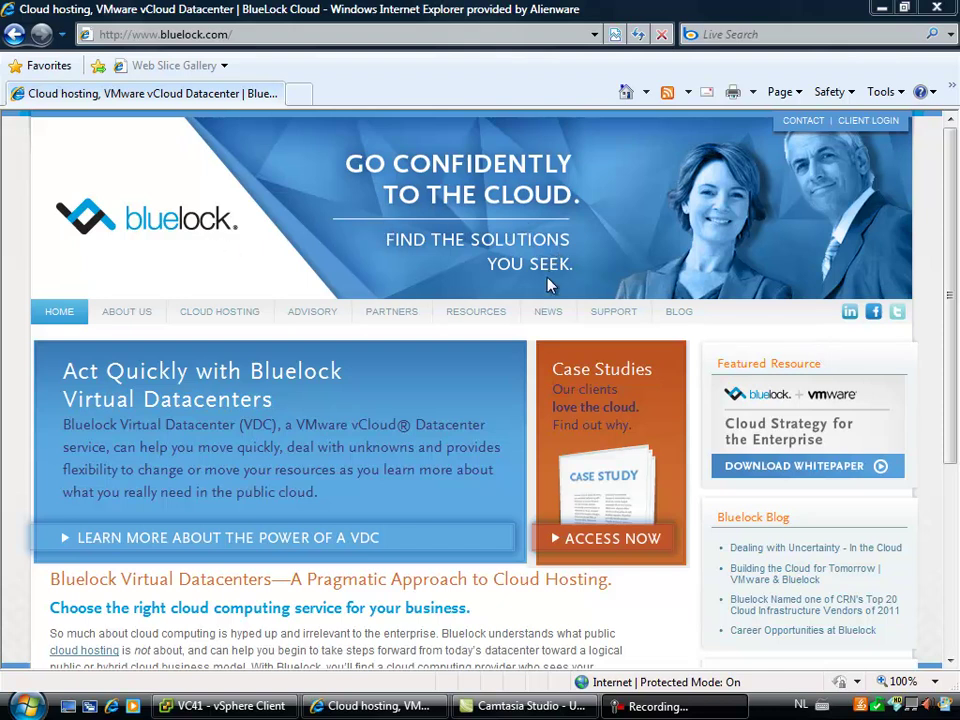
# Step: Open the Bluelock blog and browse its posts down to the tech and cloud video interview
pyautogui.click(688, 315)
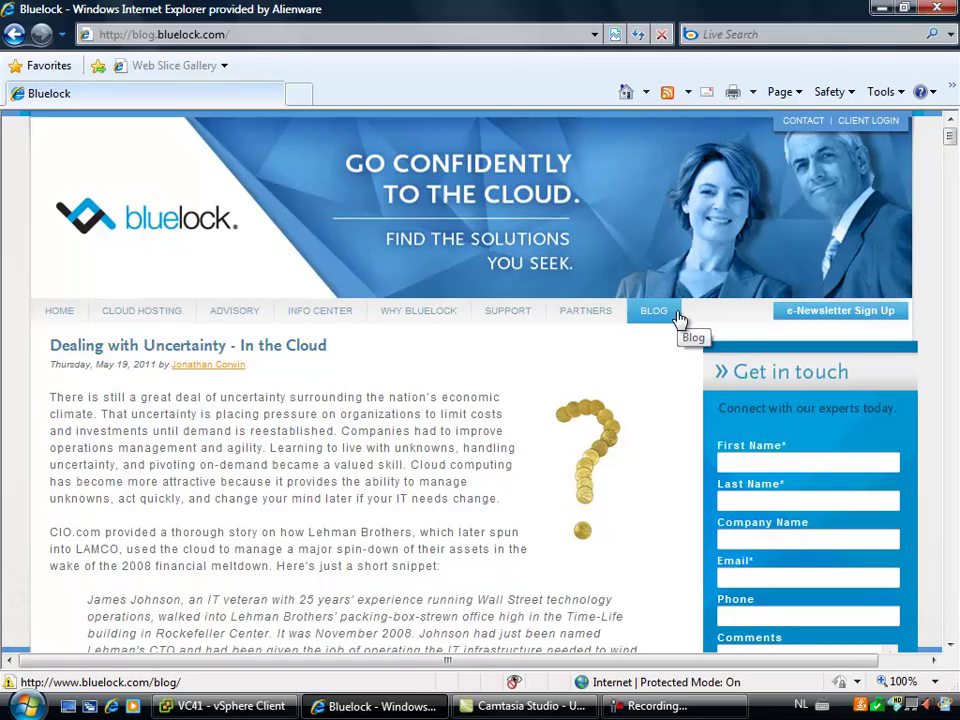
pyautogui.scroll(-6, 678, 317)
pyautogui.scroll(-9, 678, 317)
pyautogui.scroll(-9, 680, 318)
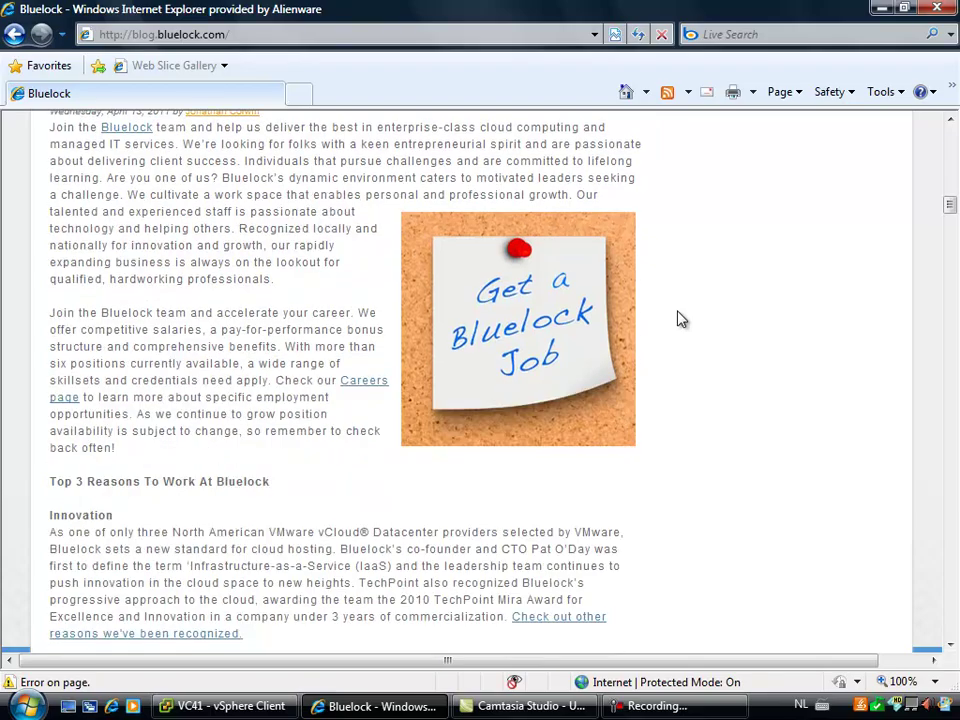
pyautogui.scroll(-6, 680, 318)
pyautogui.scroll(-8, 680, 320)
pyautogui.scroll(-9, 677, 322)
pyautogui.scroll(-6, 677, 319)
pyautogui.scroll(-1, 677, 319)
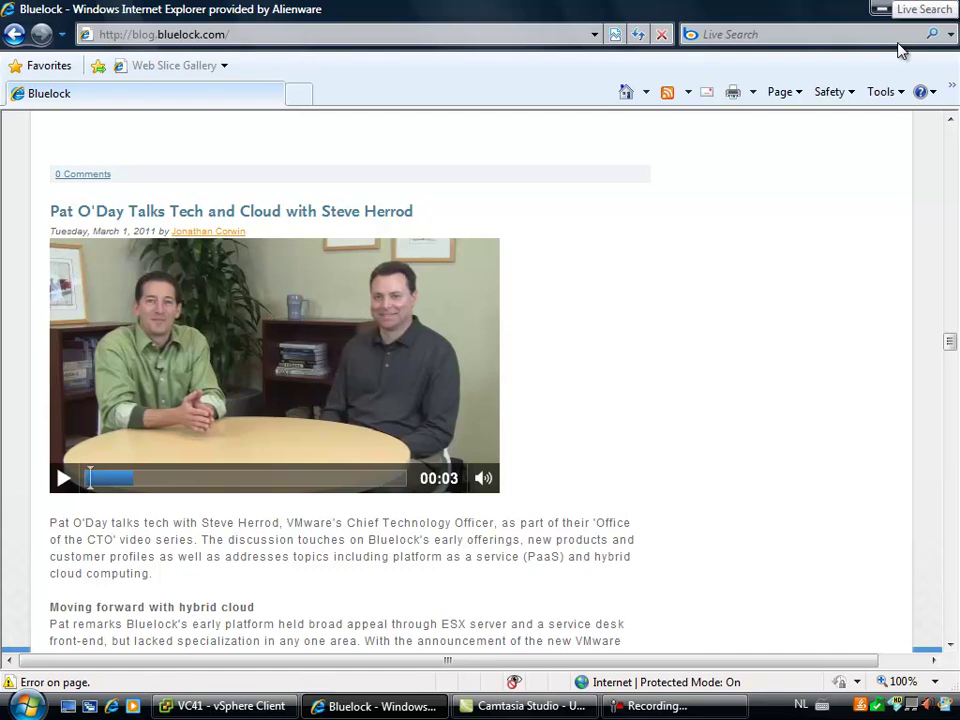
# Step: Leave the blog and open the VMware Cloud Director login page from its desktop shortcut
pyautogui.click(879, 8)
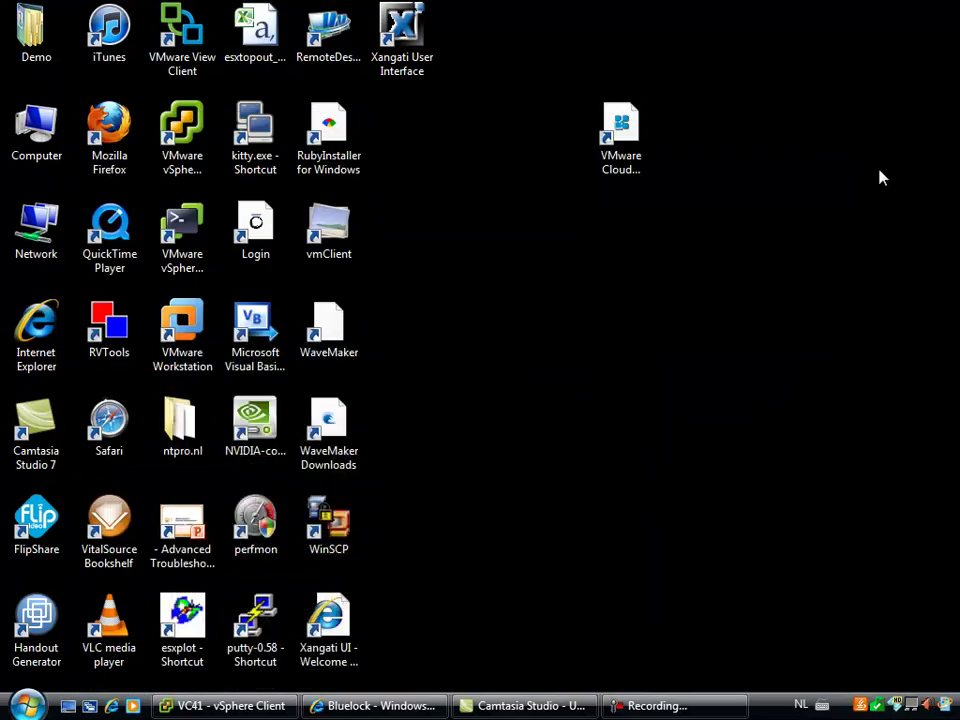
pyautogui.doubleClick(622, 124)
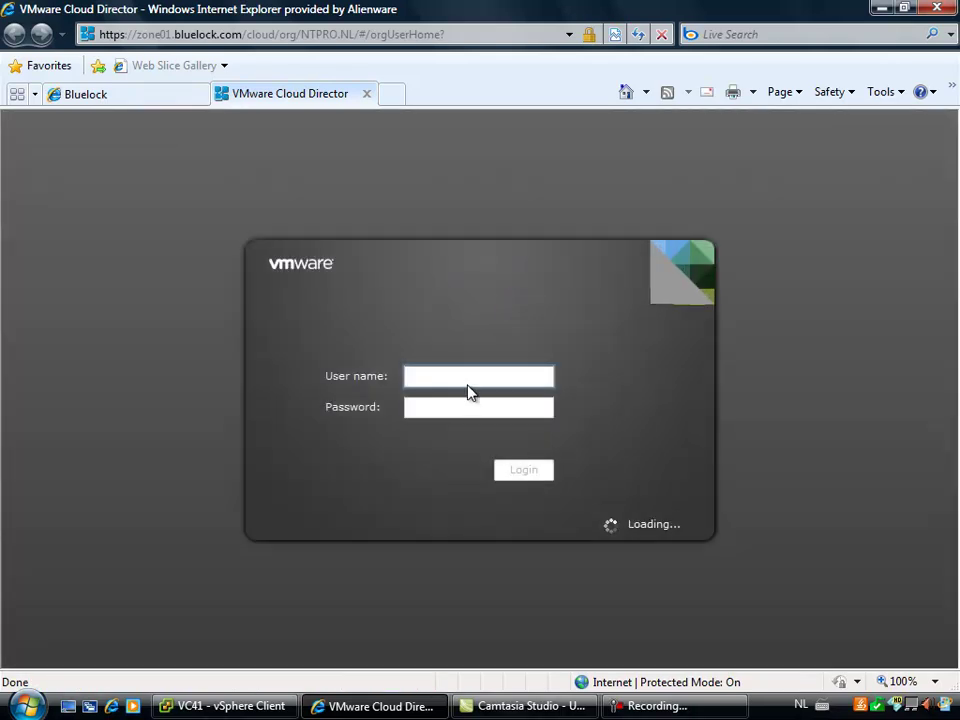
# Step: Try to log in to the BlueLock Enterprise Cloud with the account user name and password
pyautogui.click(473, 378)
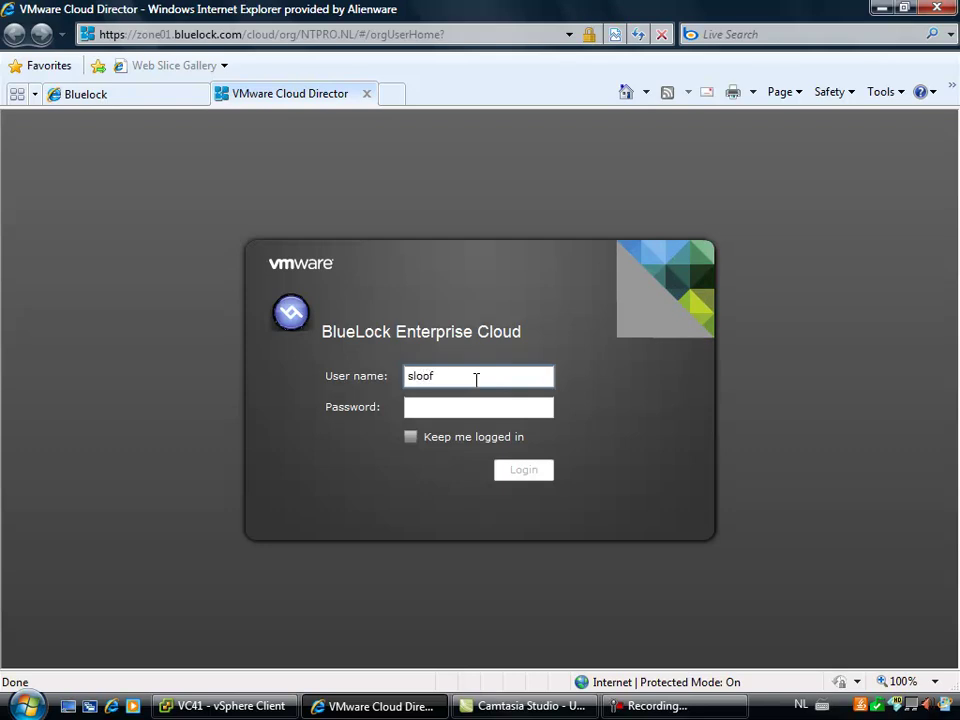
pyautogui.press('Tab')
pyautogui.write('*')
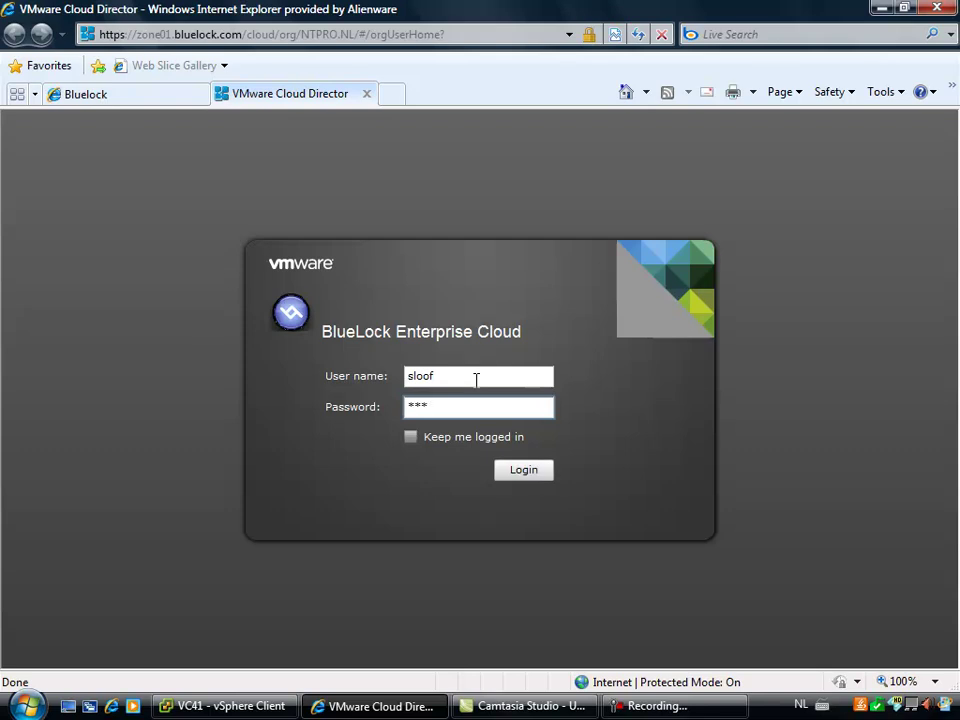
pyautogui.write('*****')
pyautogui.press('Return')
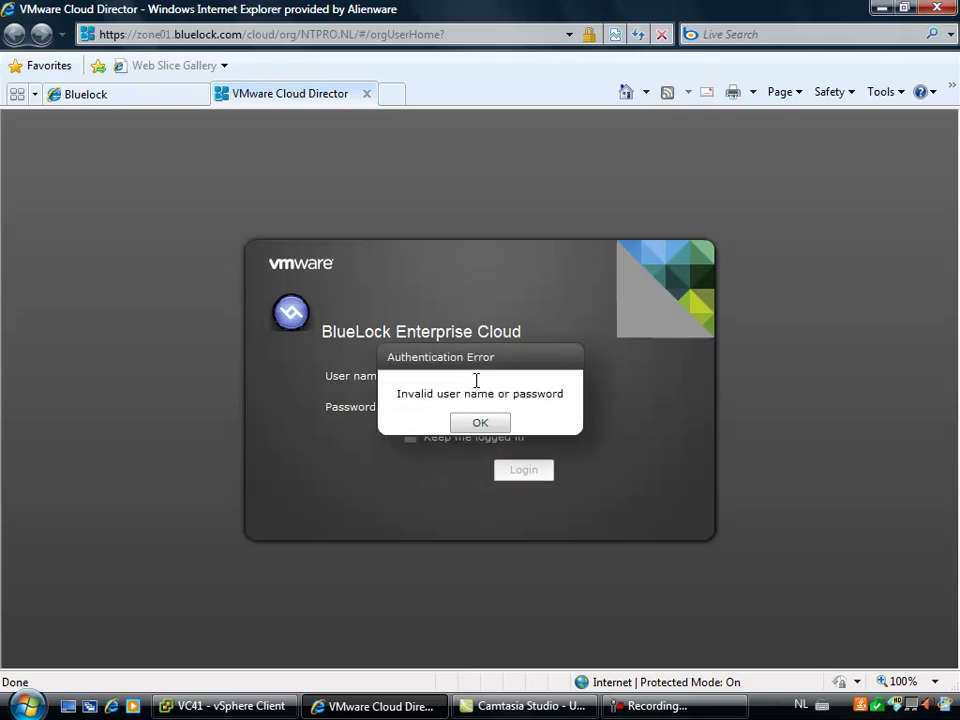
pyautogui.click(480, 423)
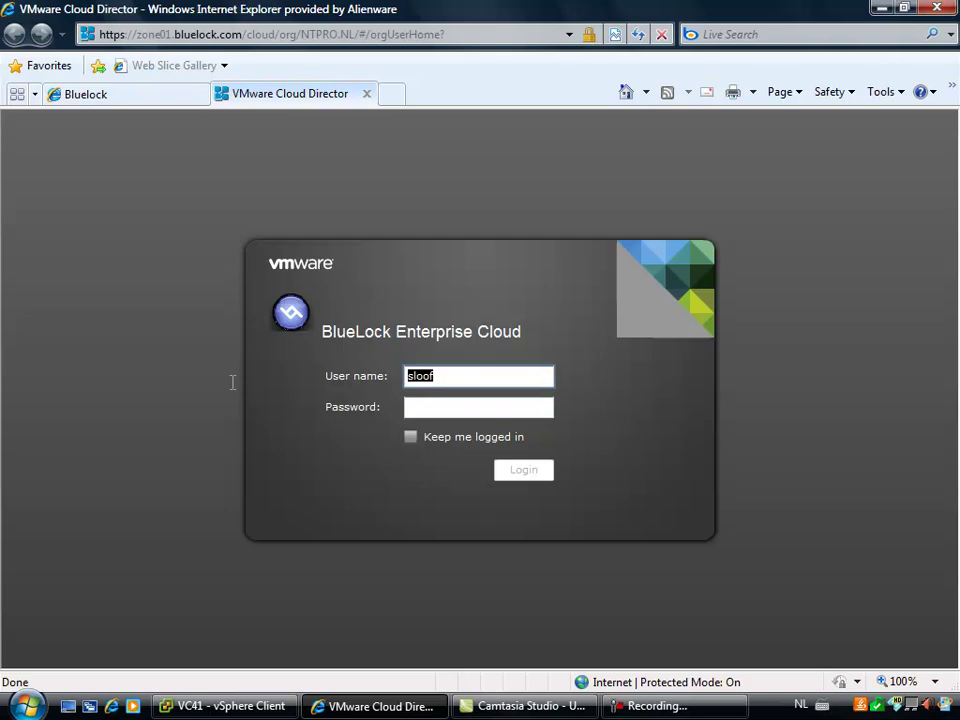
# Step: Re-enter the user name and account password and log in to the NTPRO.NL organization
pyautogui.write('sloof')
pyautogui.press('Tab')
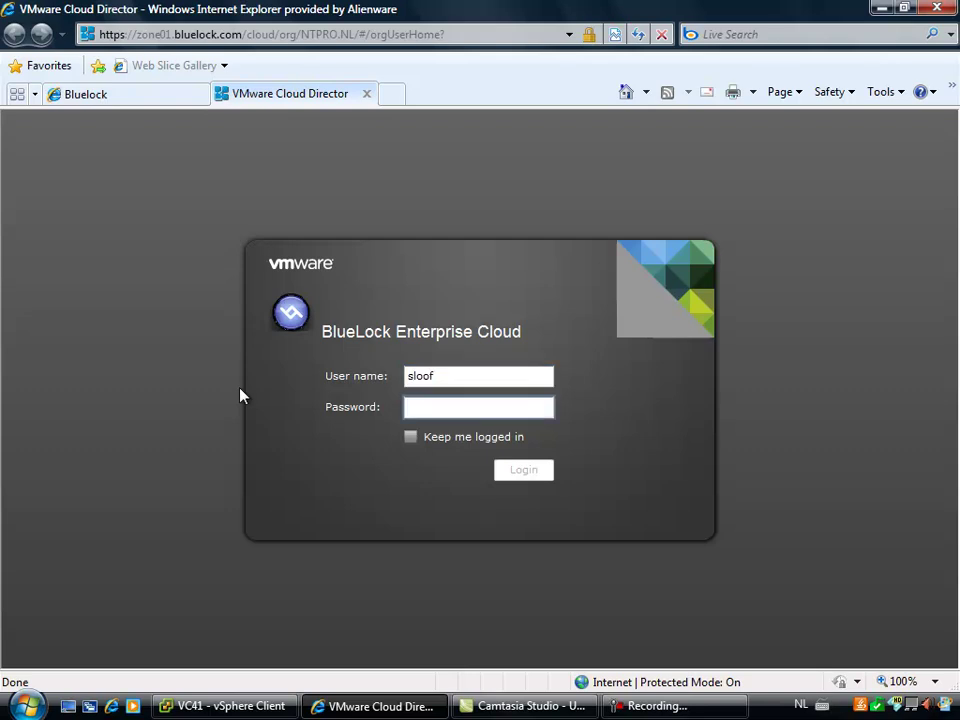
pyautogui.write('**')
pyautogui.press('Return')
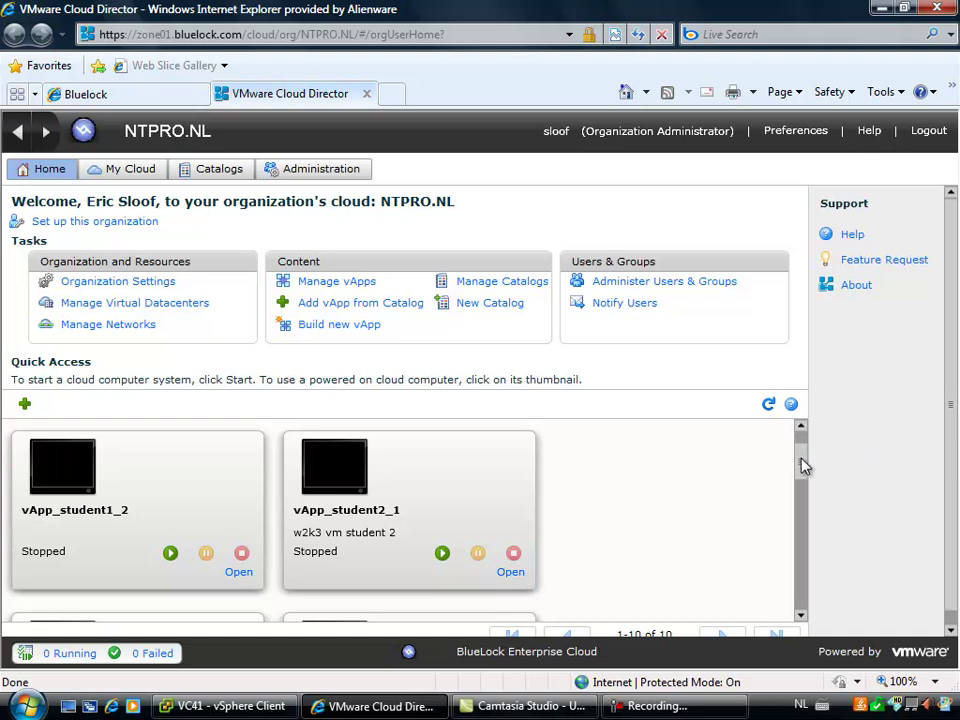
# Step: Look over the organization's vApps and inspect the Windows 2003 template in the private01-NTPRO.NL catalog, widening the Name column
pyautogui.moveTo(804, 454); pyautogui.dragTo(803, 488)
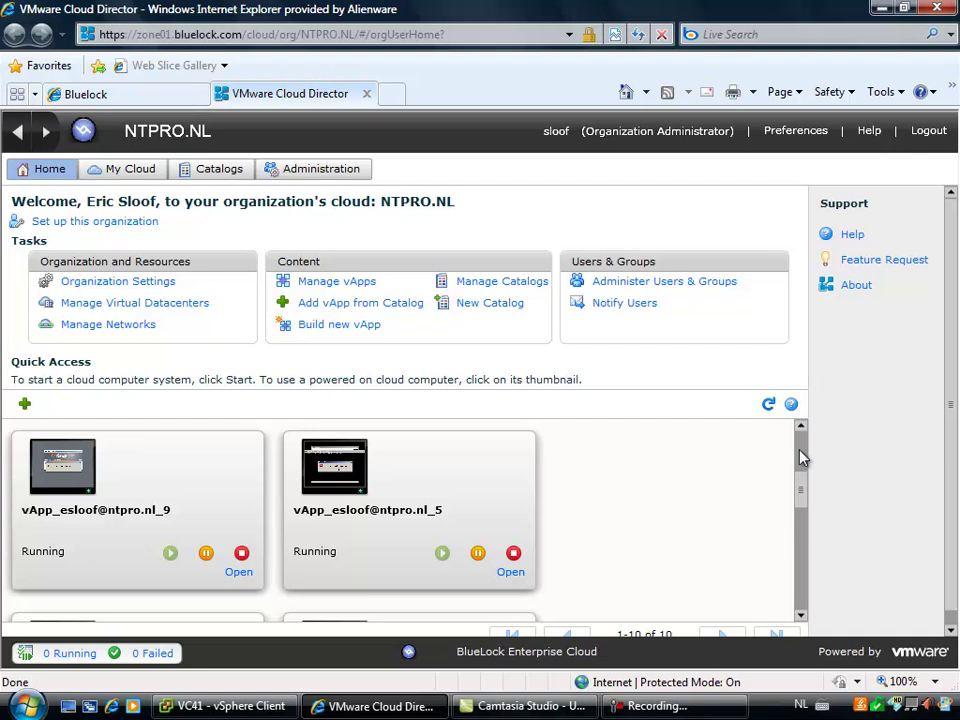
pyautogui.moveTo(800, 459)
pyautogui.mouseDown()
pyautogui.moveTo(798, 450)
pyautogui.moveTo(801, 561)
pyautogui.moveTo(802, 435)
pyautogui.mouseUp()
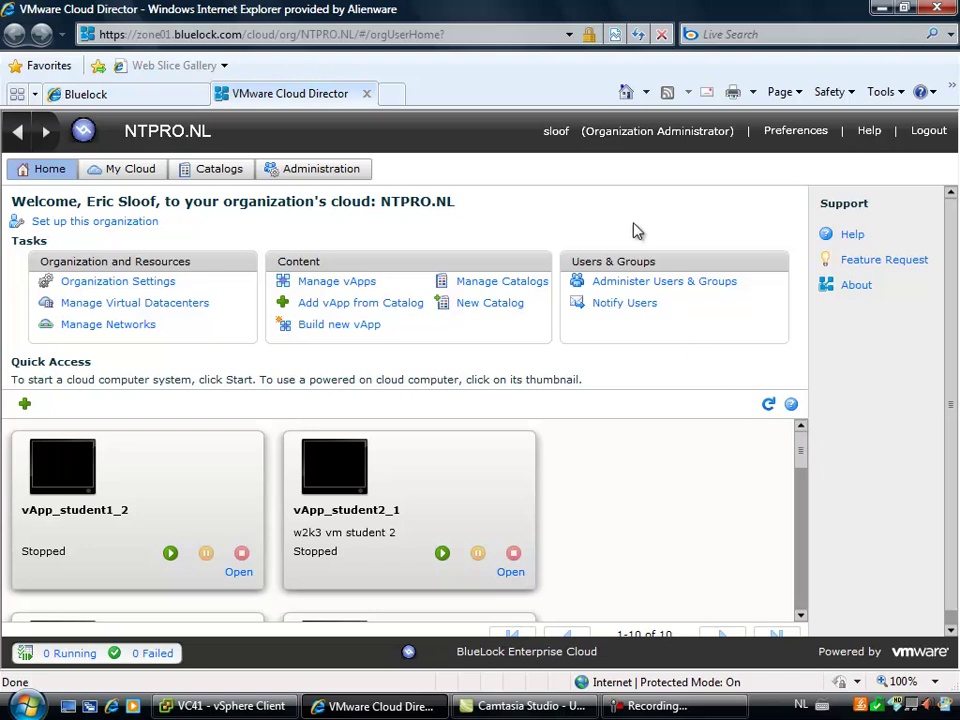
pyautogui.click(227, 173)
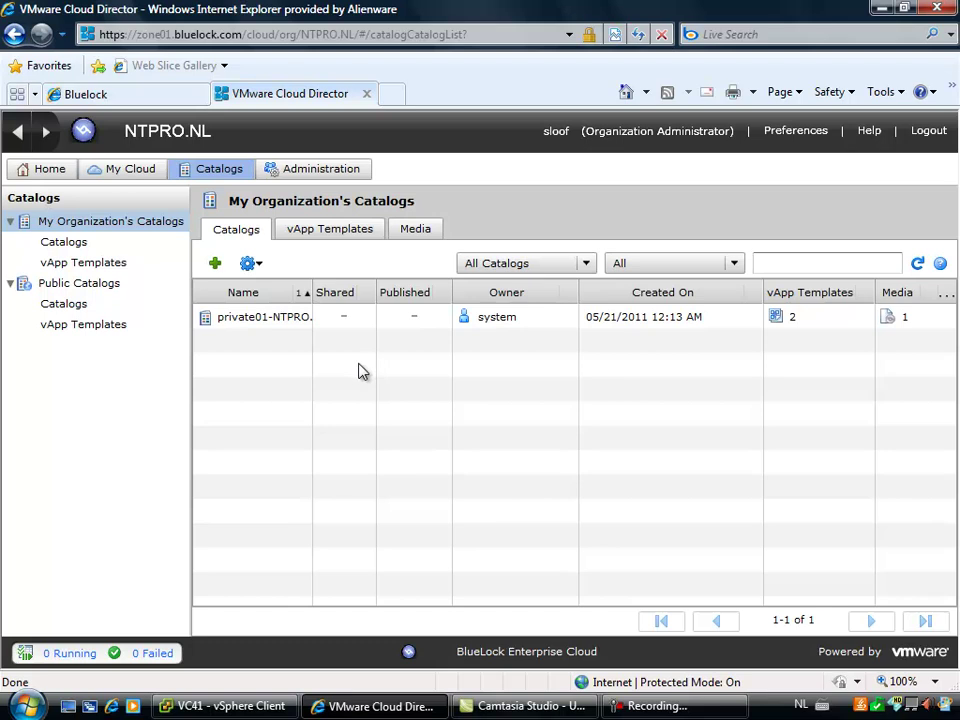
pyautogui.doubleClick(204, 323)
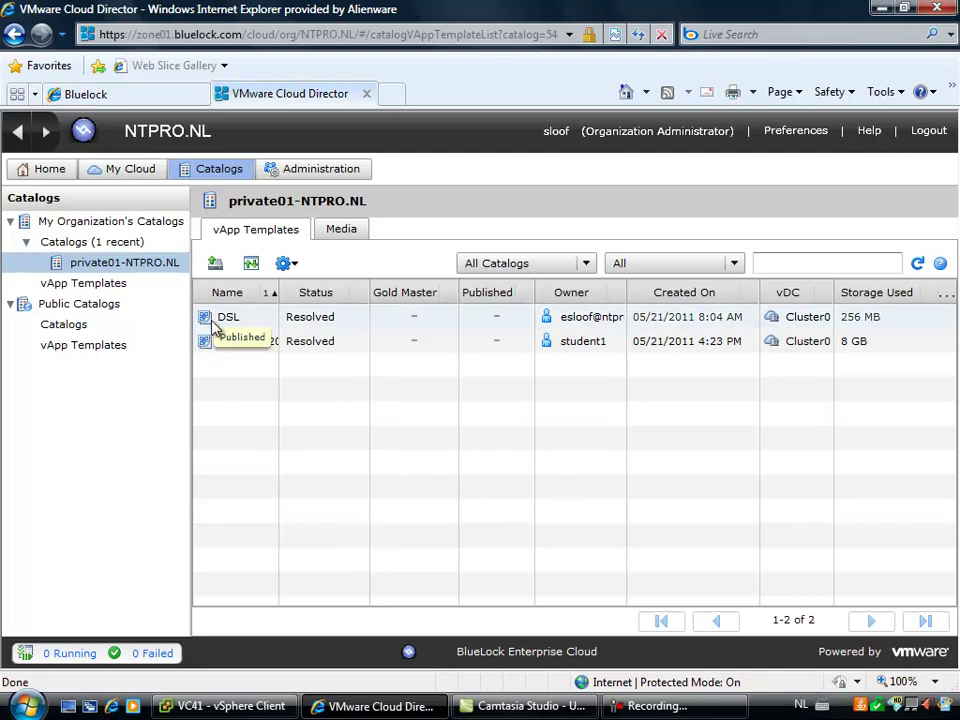
pyautogui.click(211, 350)
pyautogui.moveTo(279, 292); pyautogui.dragTo(324, 292)
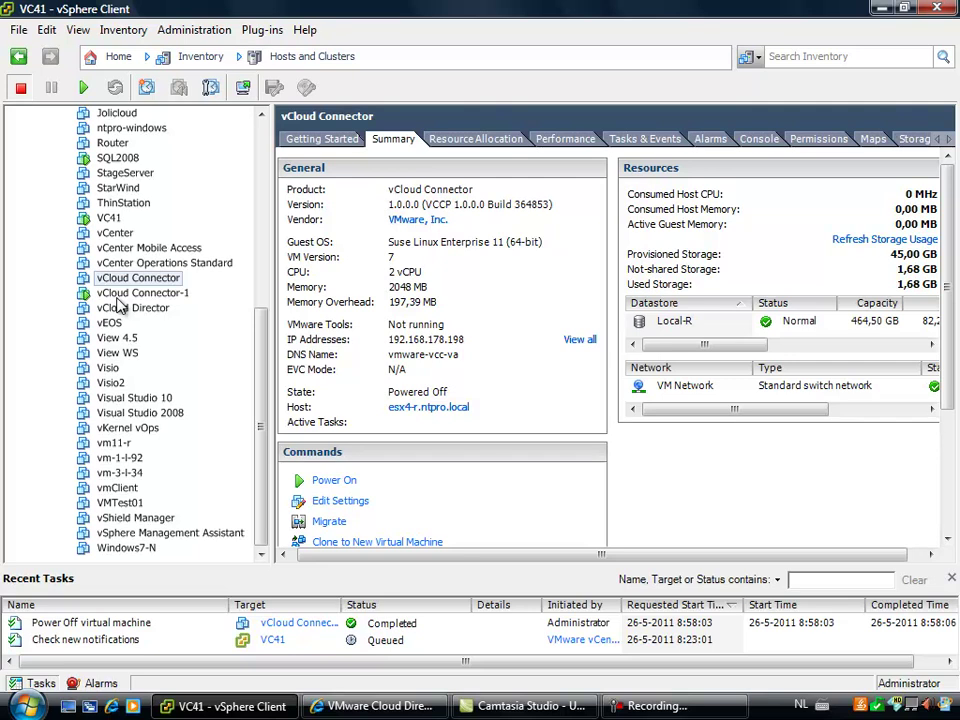
# Step: In the vSphere Client, check the vCloud Connector-1 virtual machine's summary and open the vCloud Connector plug-in
pyautogui.click(118, 293)
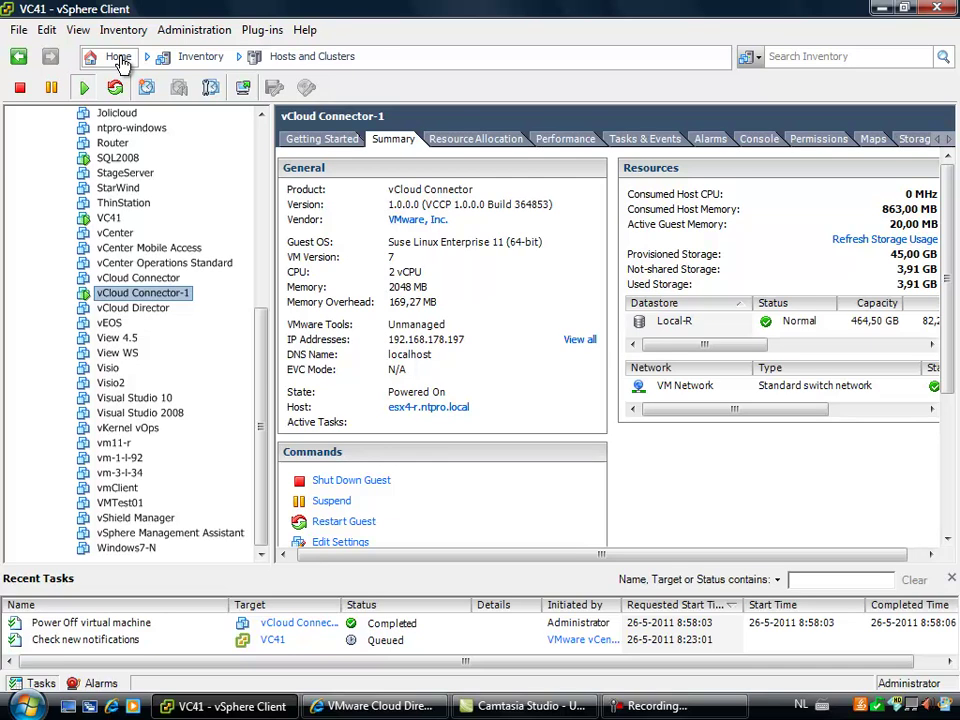
pyautogui.click(119, 58)
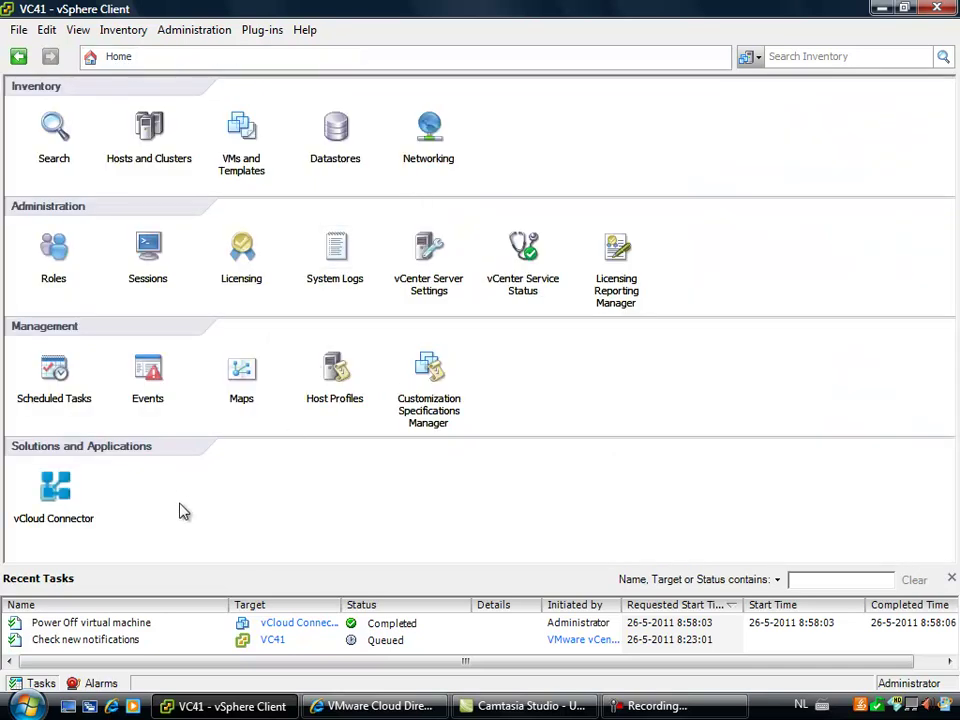
pyautogui.click(57, 488)
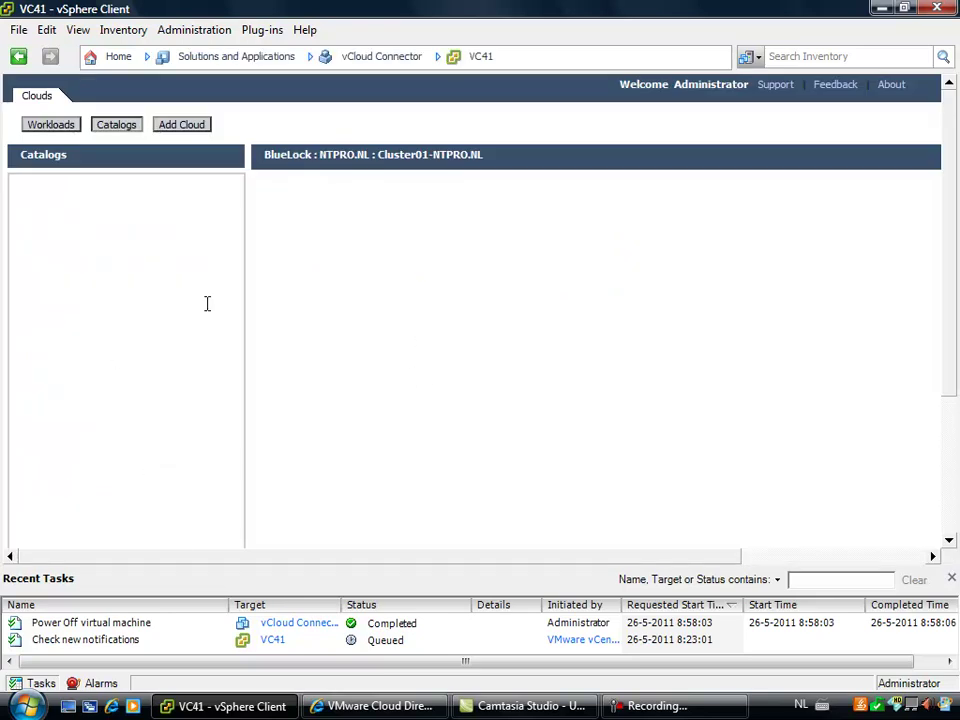
# Step: Start adding a cloud of type VMware vSphere, with VC41 as both the vCenter name and the server host name
pyautogui.click(182, 124)
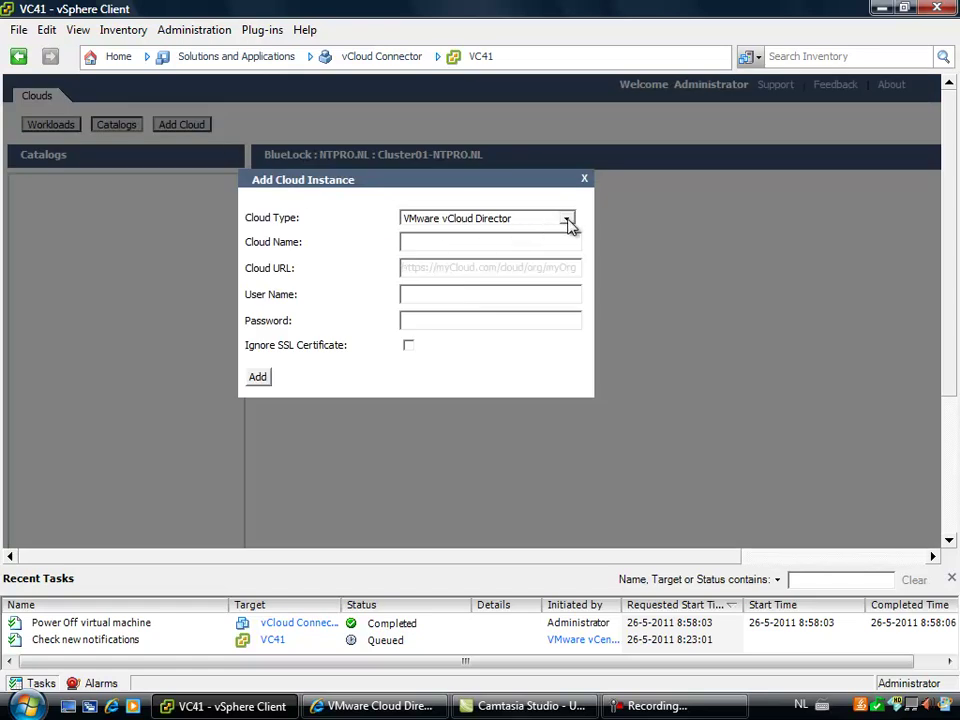
pyautogui.click(566, 220)
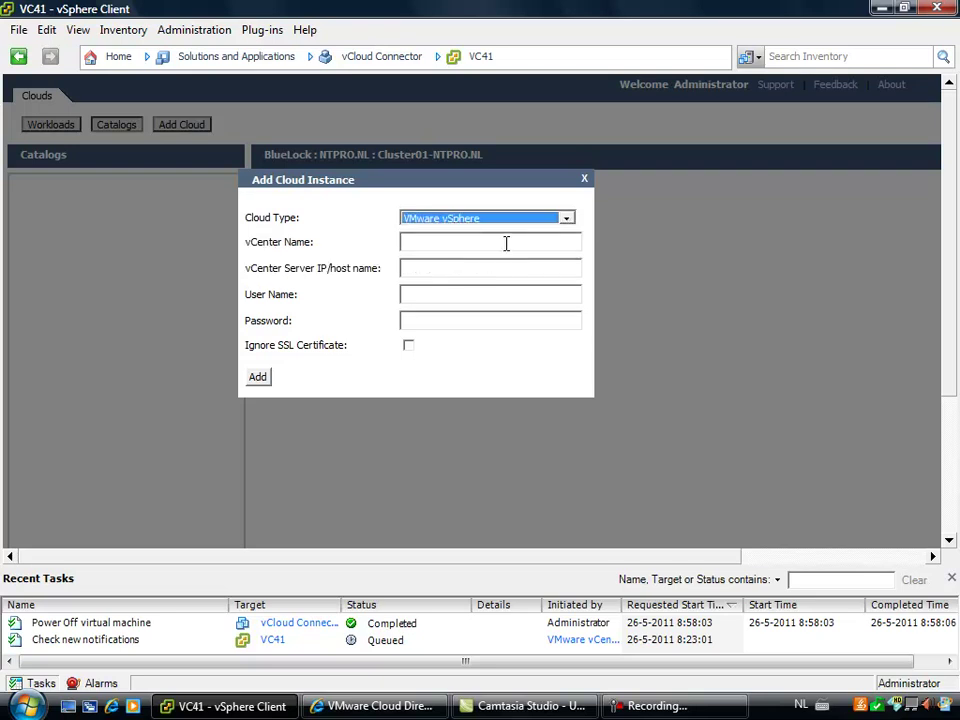
pyautogui.click(506, 243)
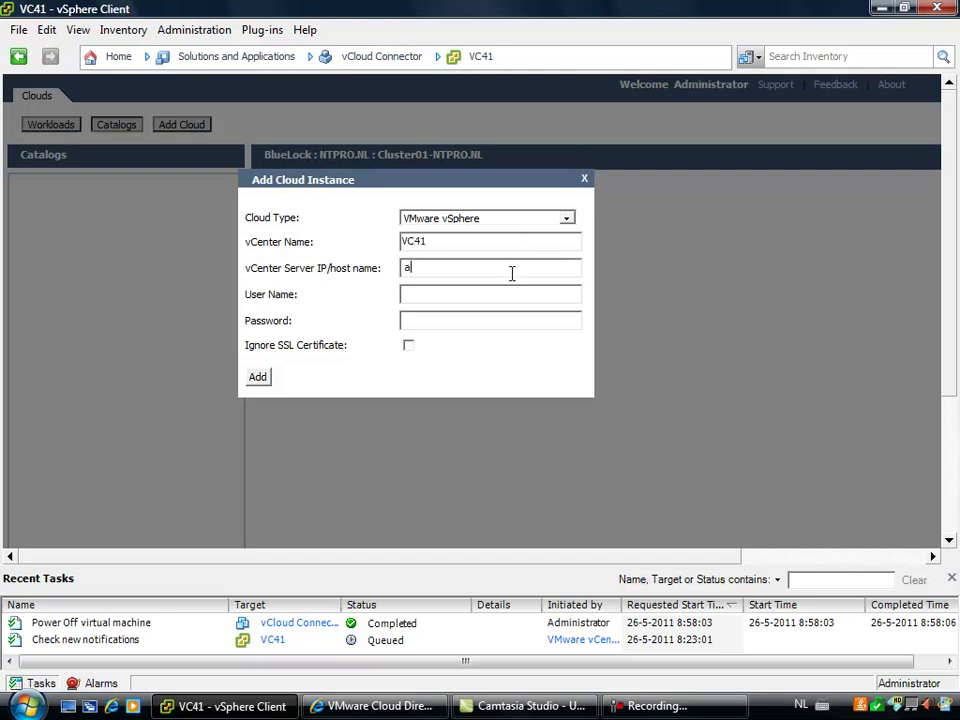
pyautogui.click(511, 273)
pyautogui.write('administrator')
pyautogui.moveTo(484, 270); pyautogui.dragTo(325, 260)
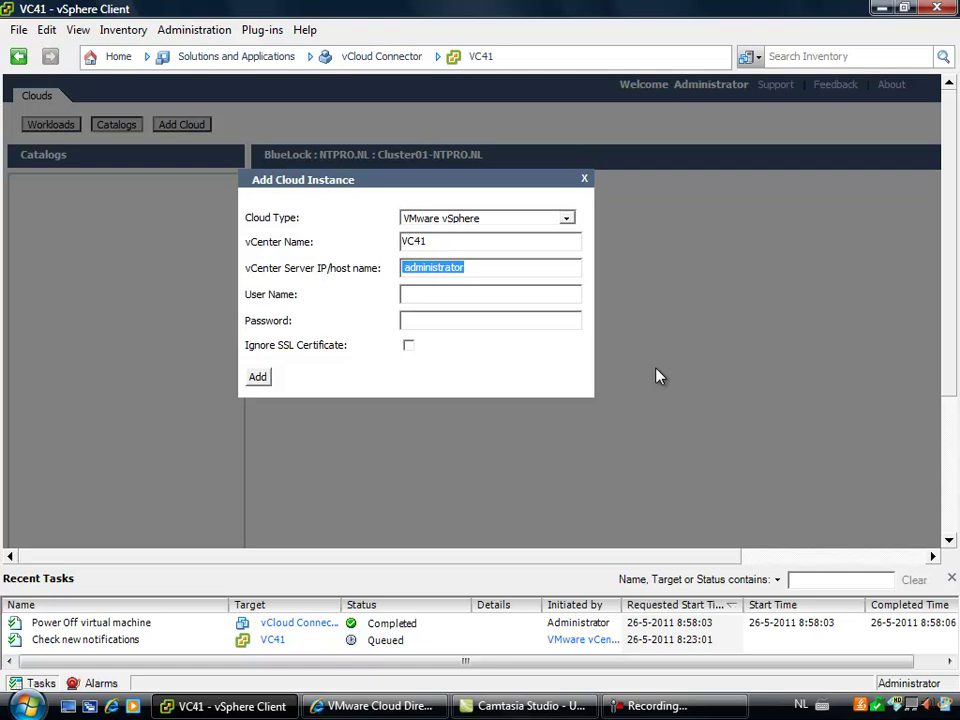
pyautogui.write('VC41')
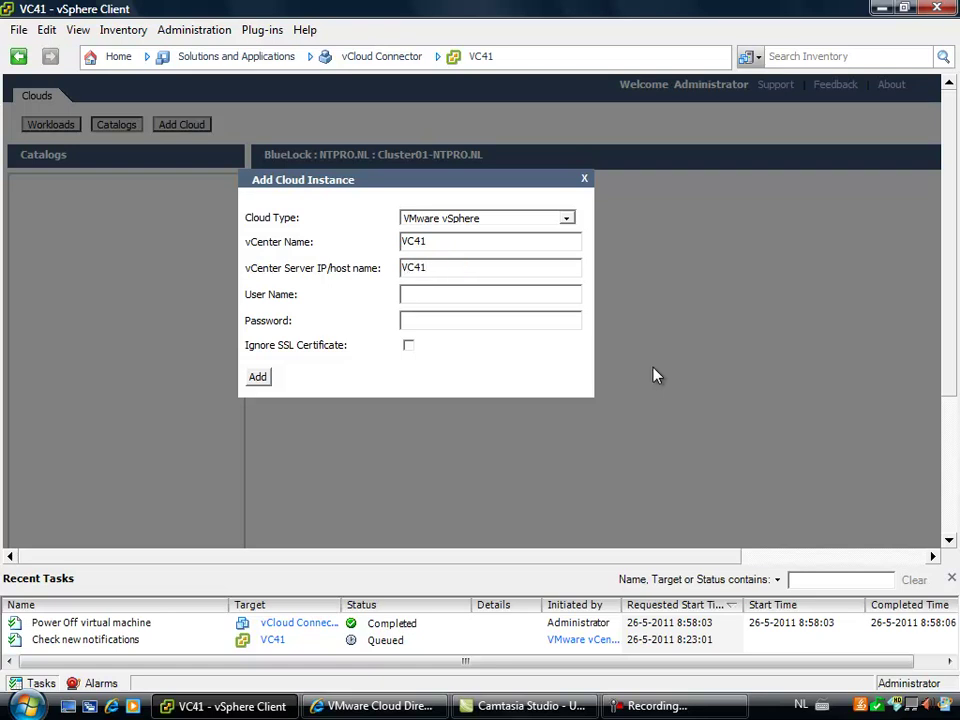
# Step: Enter the user name administrator and its password, ignore the SSL certificate, and try to add the vSphere cloud
pyautogui.click(503, 300)
pyautogui.write('administrator')
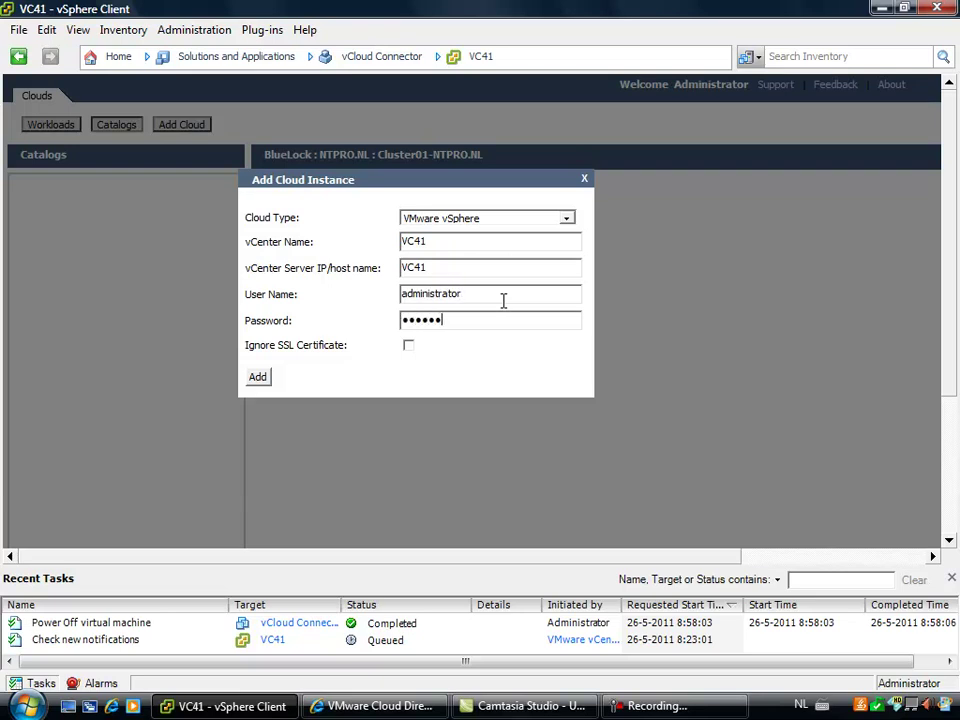
pyautogui.click(408, 346)
pyautogui.click(264, 377)
# Step: Add the vSphere cloud with the vCenter server address 192.168.178.240 and open its DC datacenter in the catalogs
pyautogui.moveTo(456, 270); pyautogui.dragTo(313, 278)
pyautogui.write('192.16')
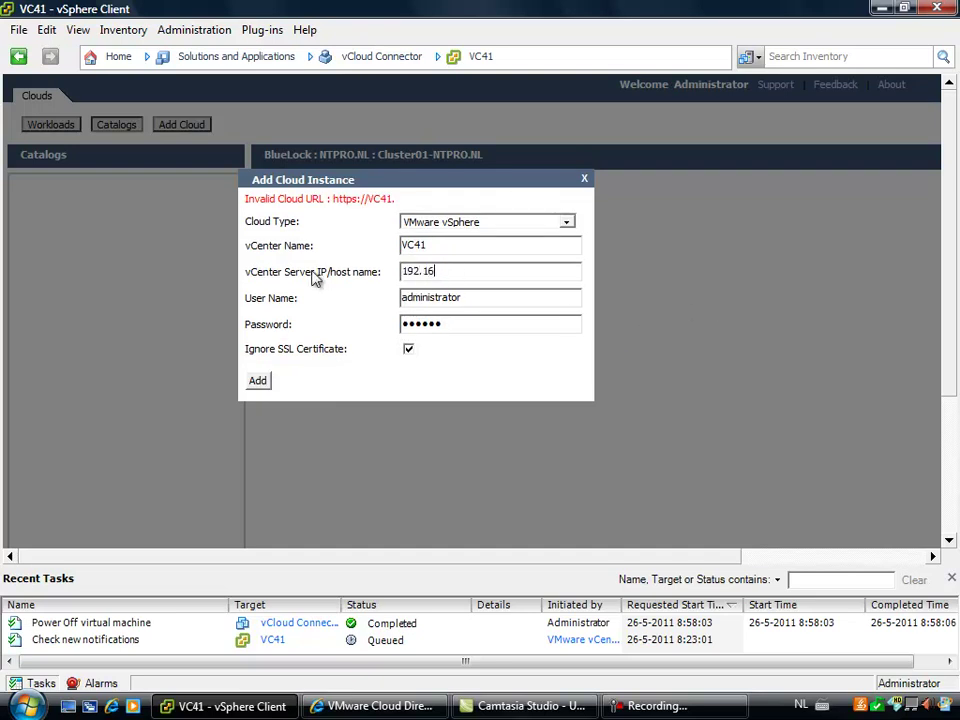
pyautogui.write('8.178.240')
pyautogui.click(262, 381)
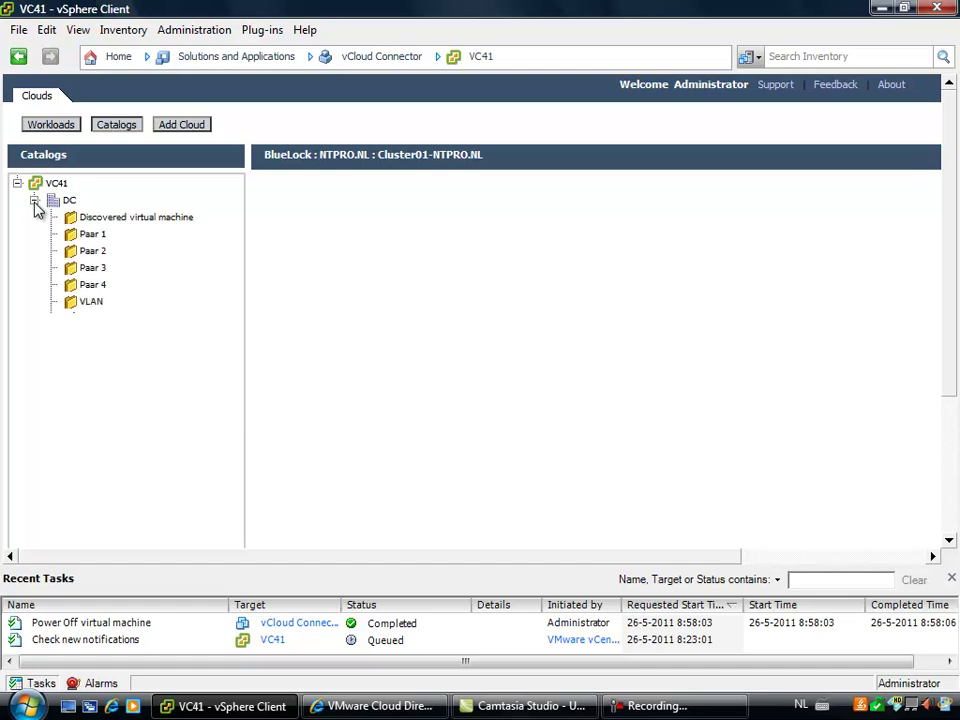
pyautogui.click(68, 200)
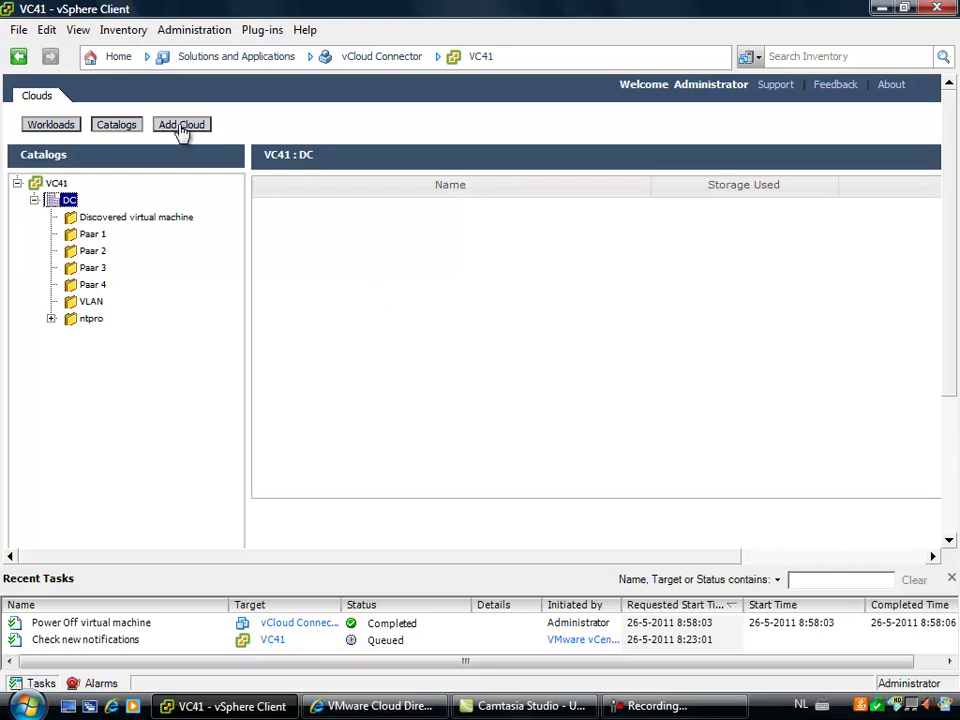
# Step: Start adding a second cloud of type VMware vCloud Director with the cloud name BlueLock
pyautogui.click(181, 126)
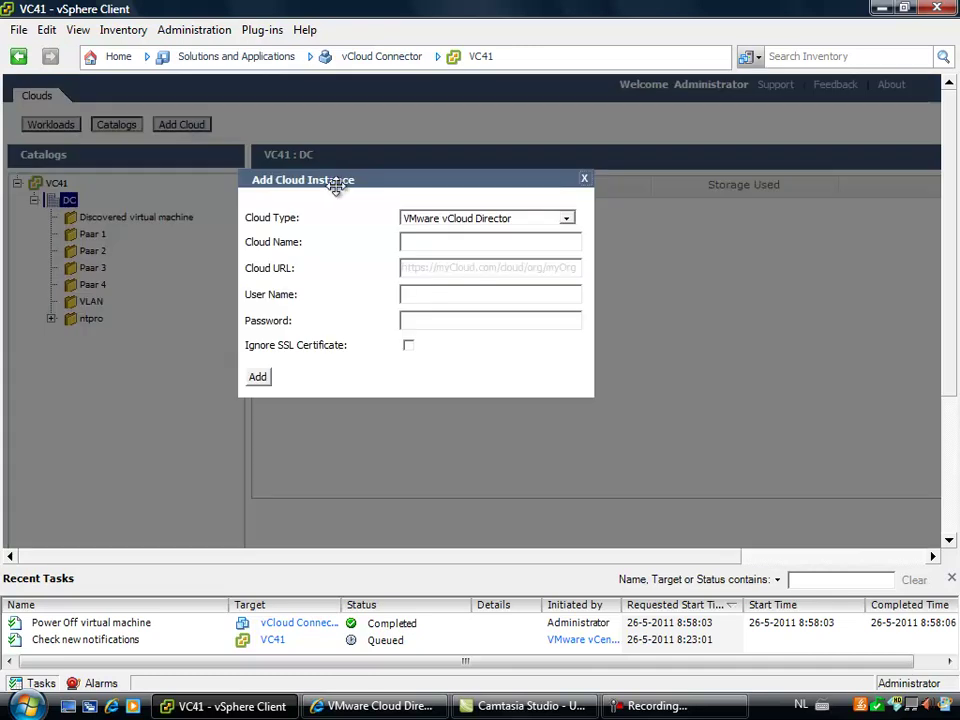
pyautogui.click(566, 222)
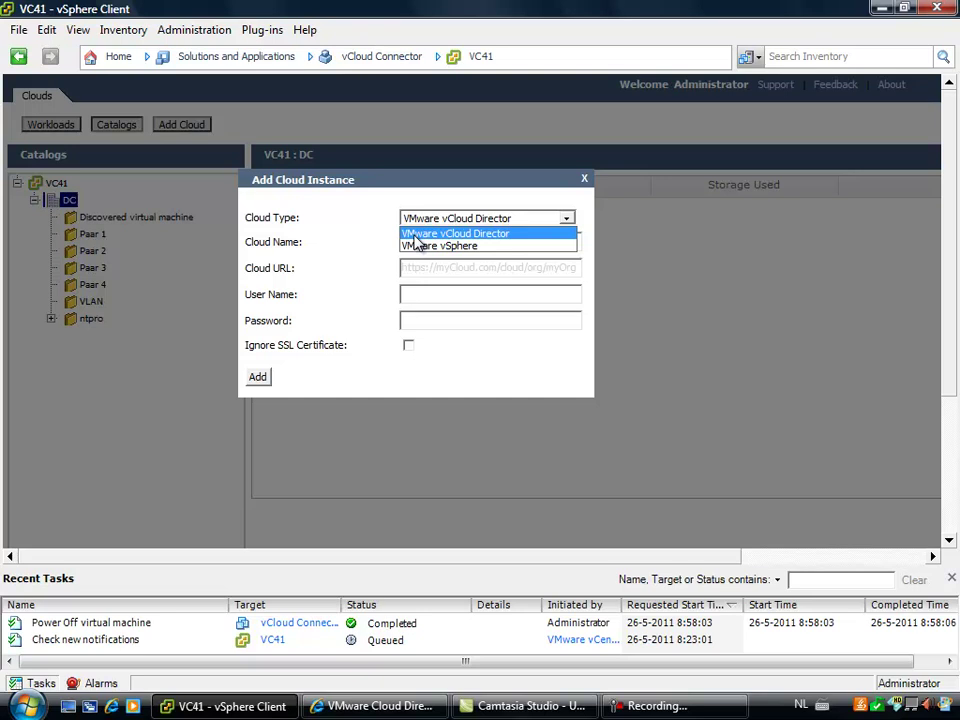
pyautogui.click(445, 236)
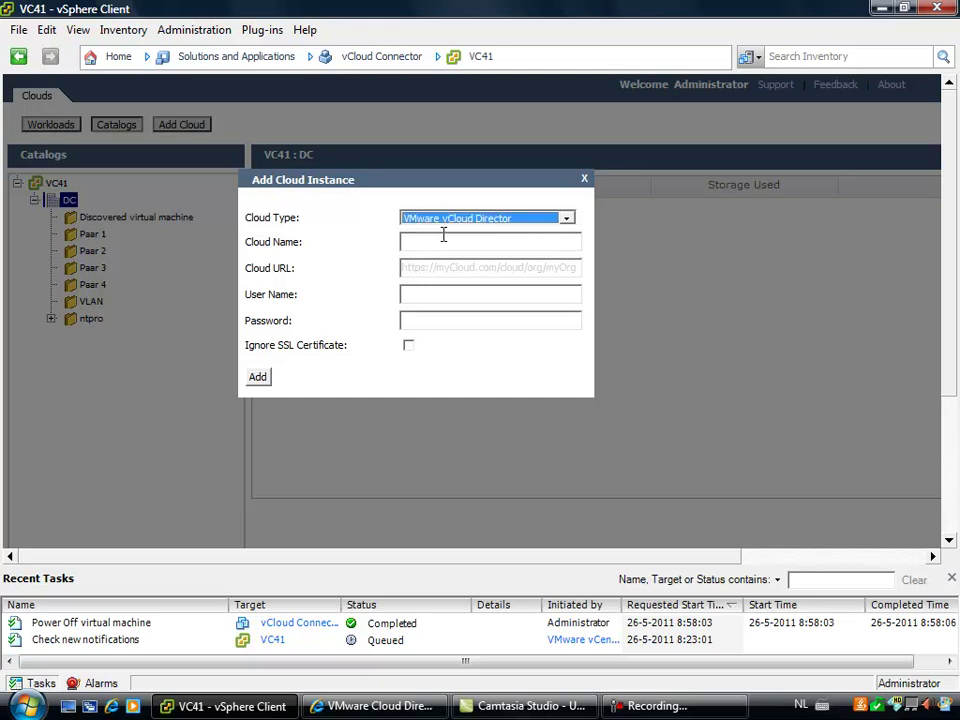
pyautogui.click(441, 242)
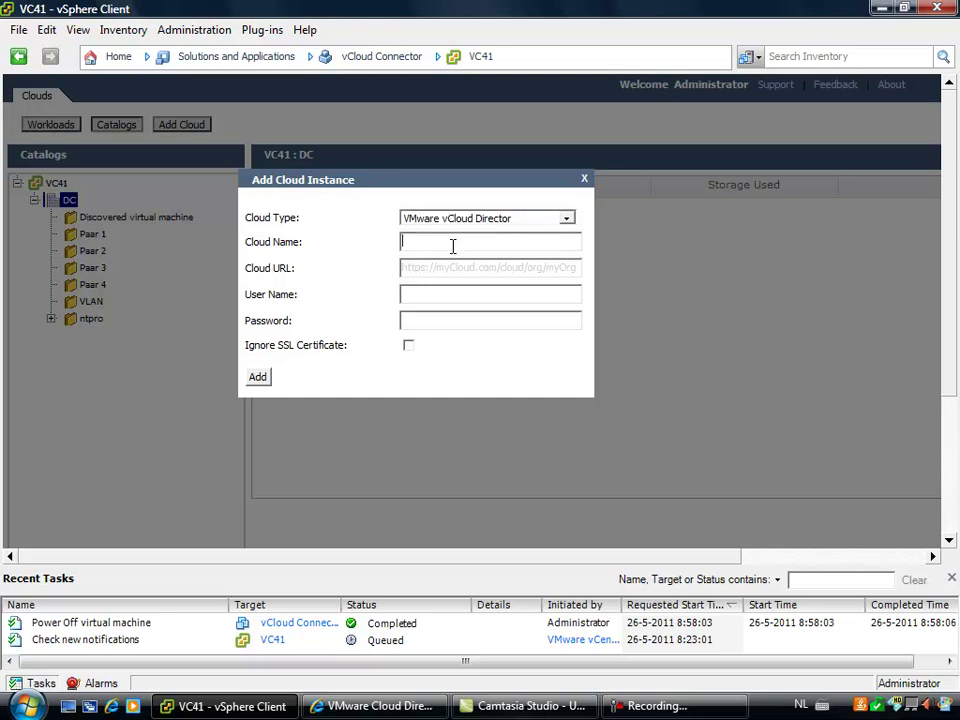
pyautogui.write('BlueLock')
pyautogui.click(461, 267)
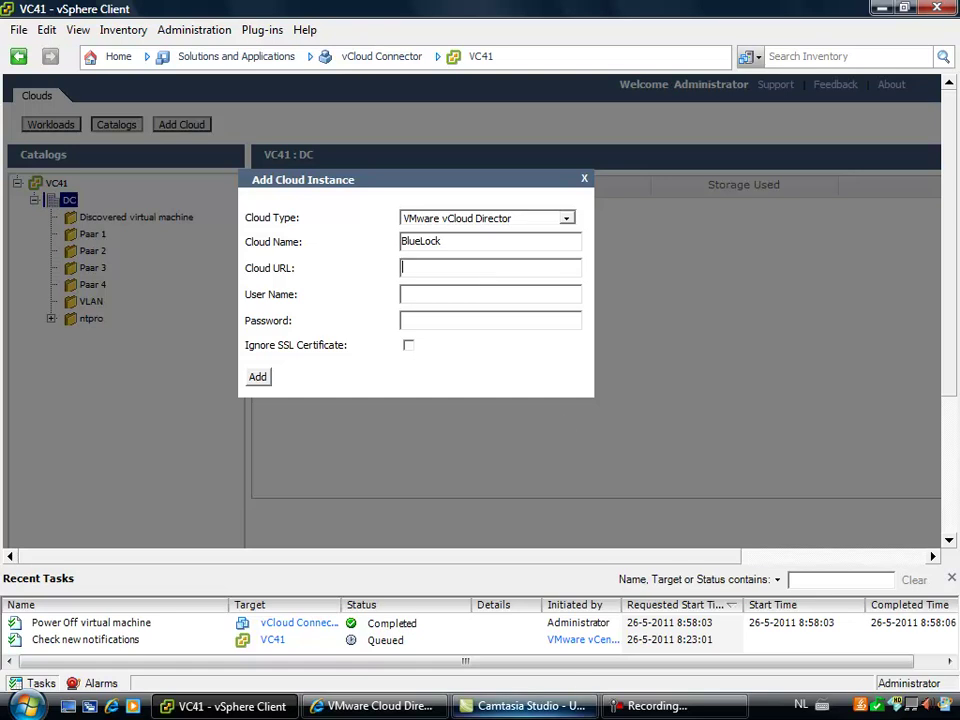
pyautogui.click(378, 706)
pyautogui.click(253, 35)
pyautogui.moveTo(313, 34); pyautogui.dragTo(45, 34)
pyautogui.rightClick(258, 37)
pyautogui.click(299, 97)
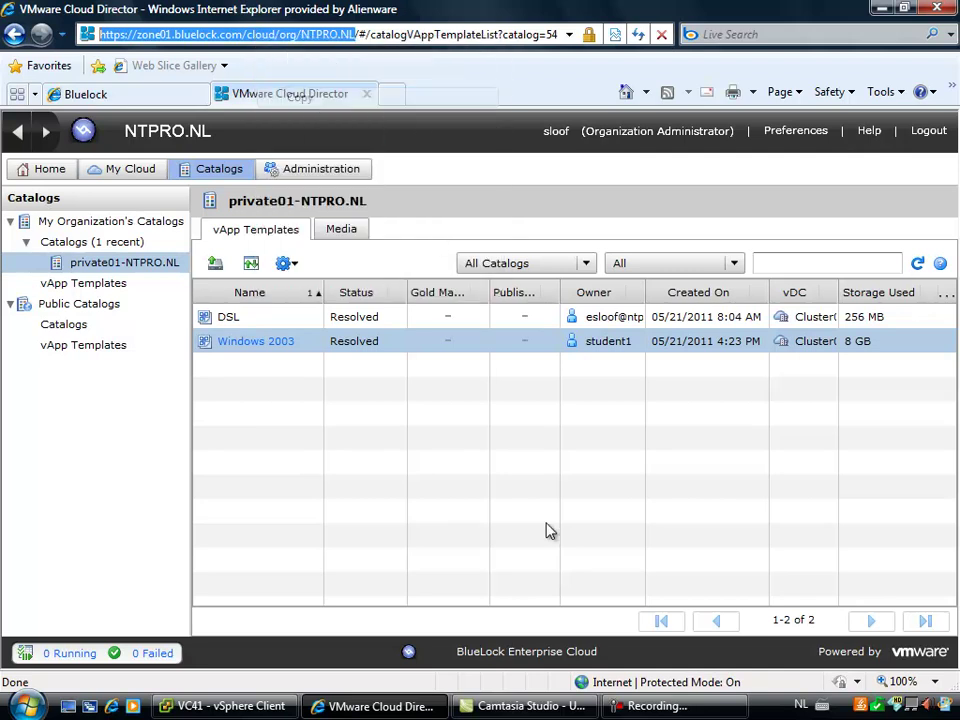
pyautogui.click(628, 706)
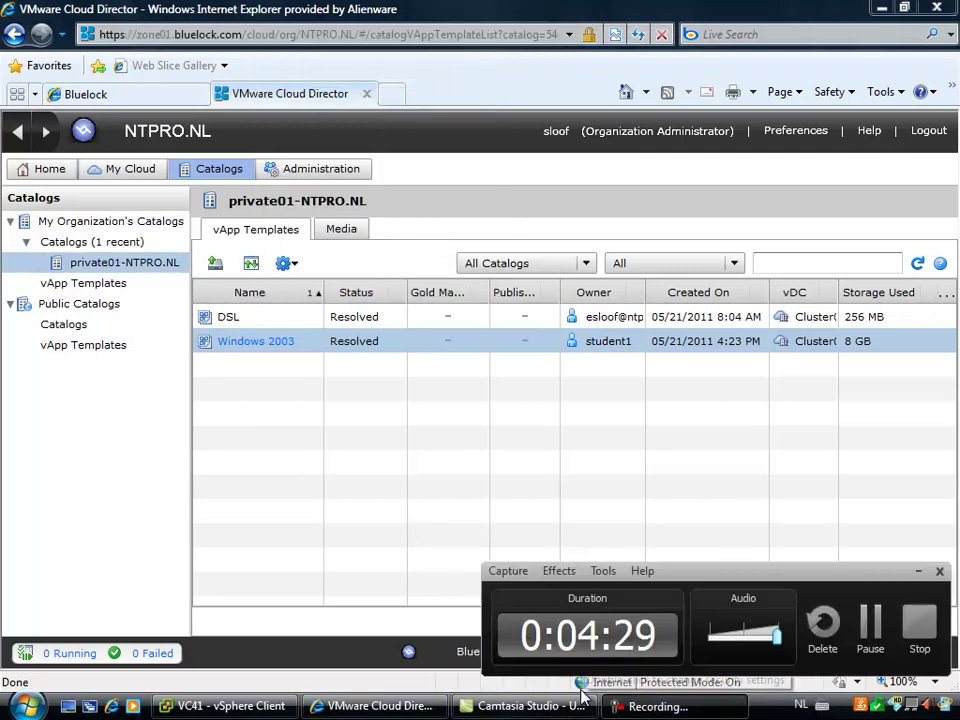
# Step: Switch back to the vSphere Client and paste the copied organization address as the BlueLock cloud's URL
pyautogui.click(555, 708)
pyautogui.click(378, 706)
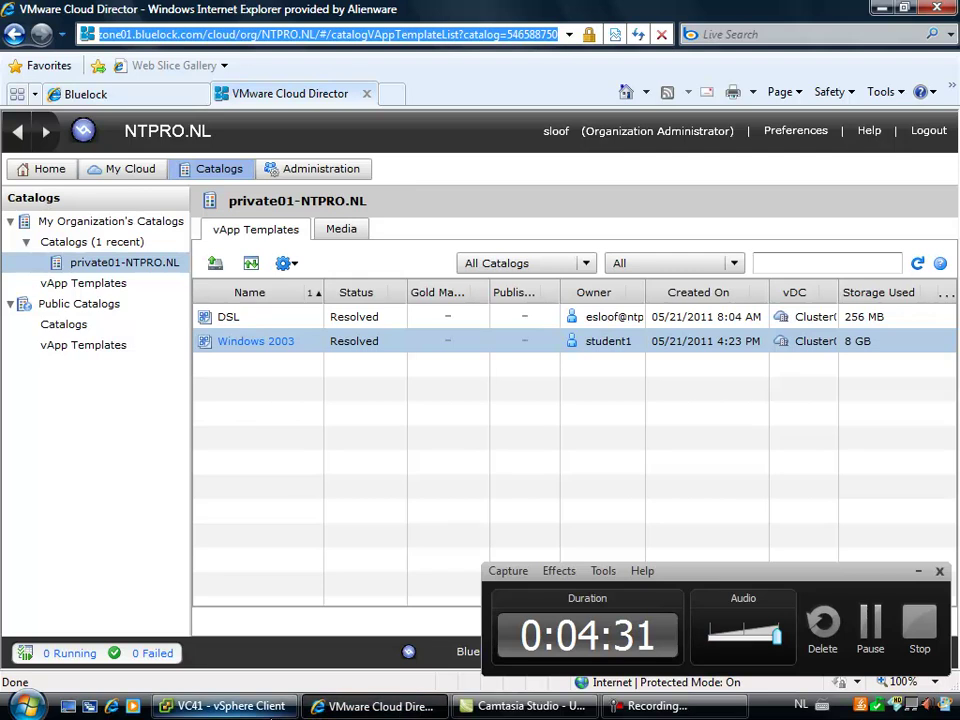
pyautogui.click(228, 706)
pyautogui.click(451, 269)
pyautogui.hotkey('ctrl', 'v')
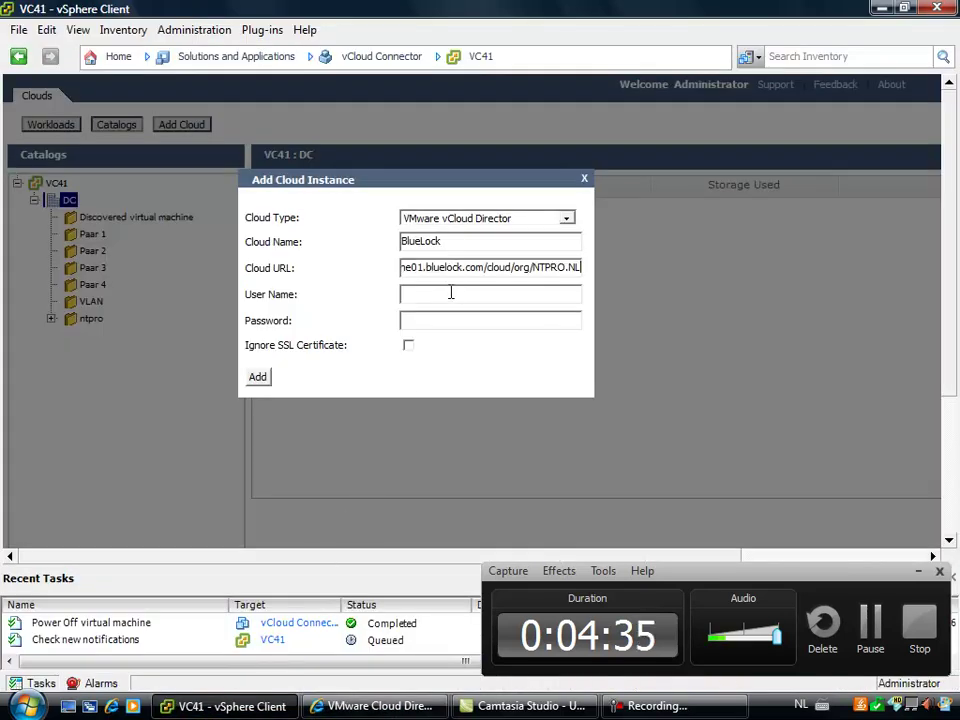
# Step: Enter the organization account's user name and password, and add the BlueLock cloud
pyautogui.click(452, 293)
pyautogui.write('sloof')
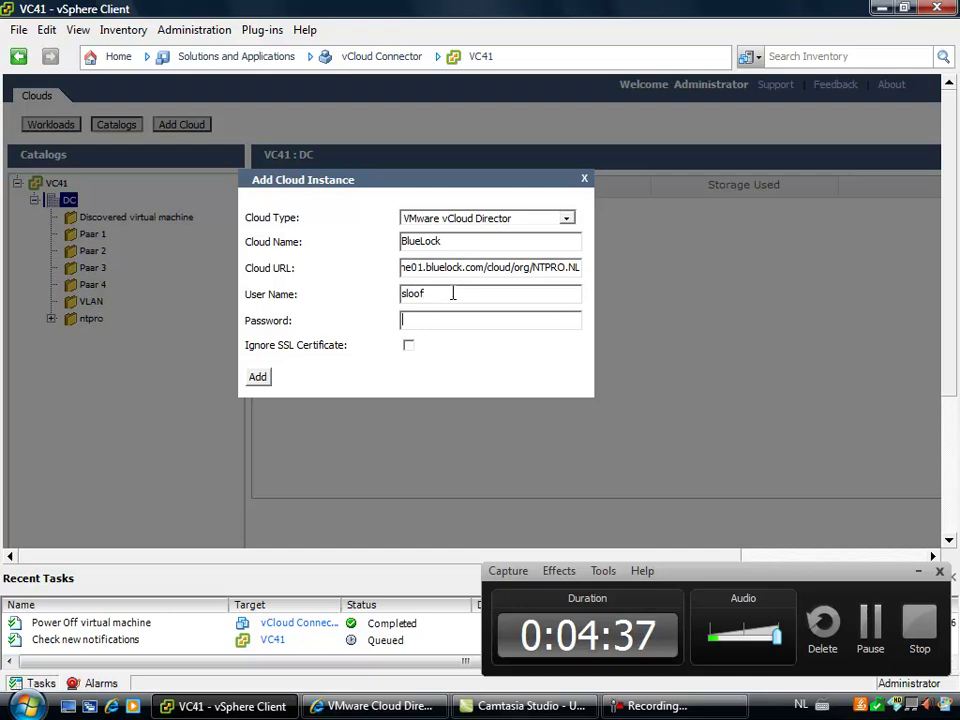
pyautogui.write('****')
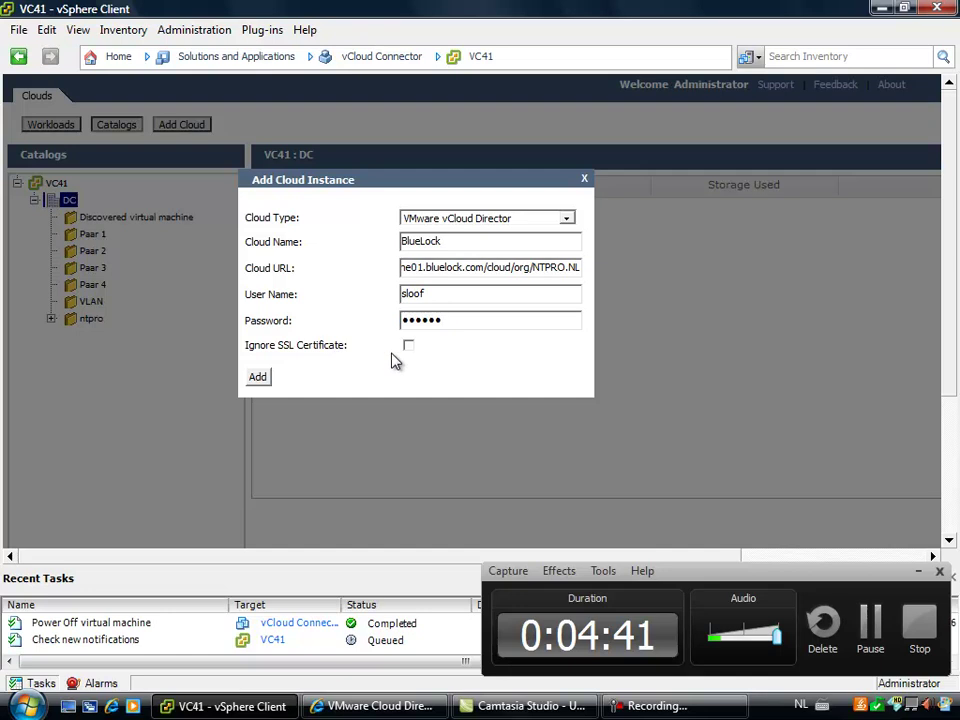
pyautogui.click(258, 377)
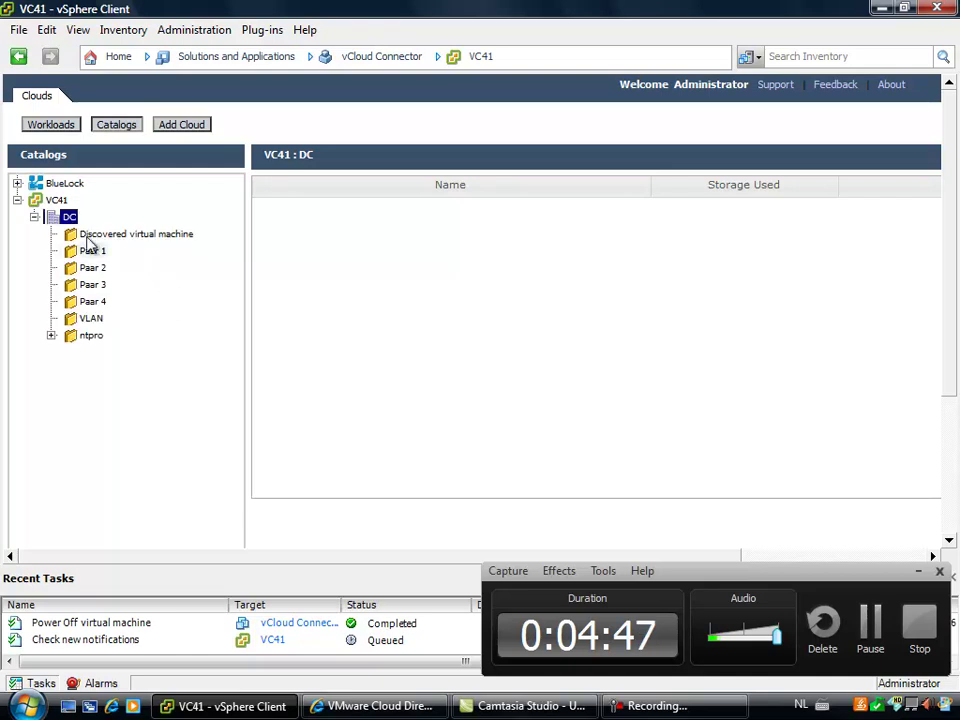
# Step: View BlueLock's private01-NTPRO.NL catalog and the vApps in its Cluster01-NTPRO.NL workloads
pyautogui.click(16, 184)
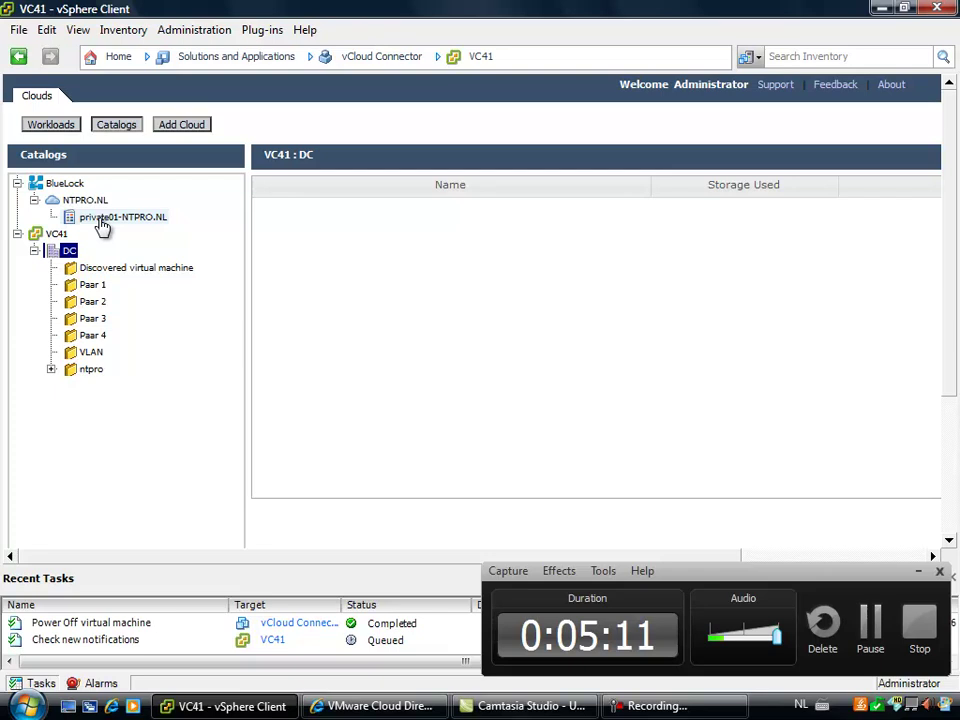
pyautogui.click(101, 220)
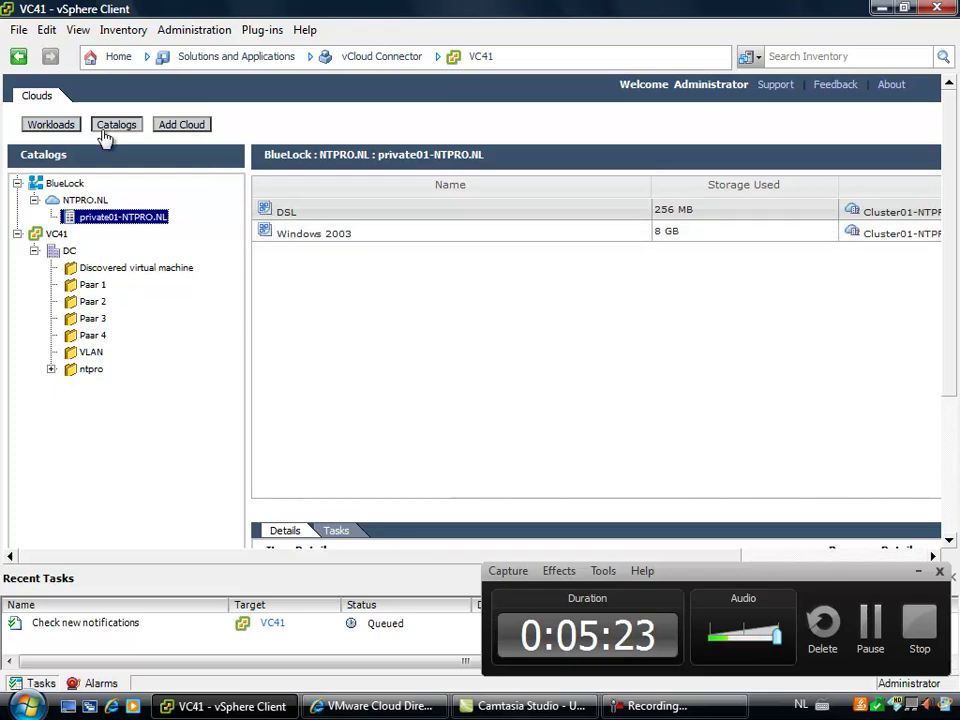
pyautogui.click(55, 126)
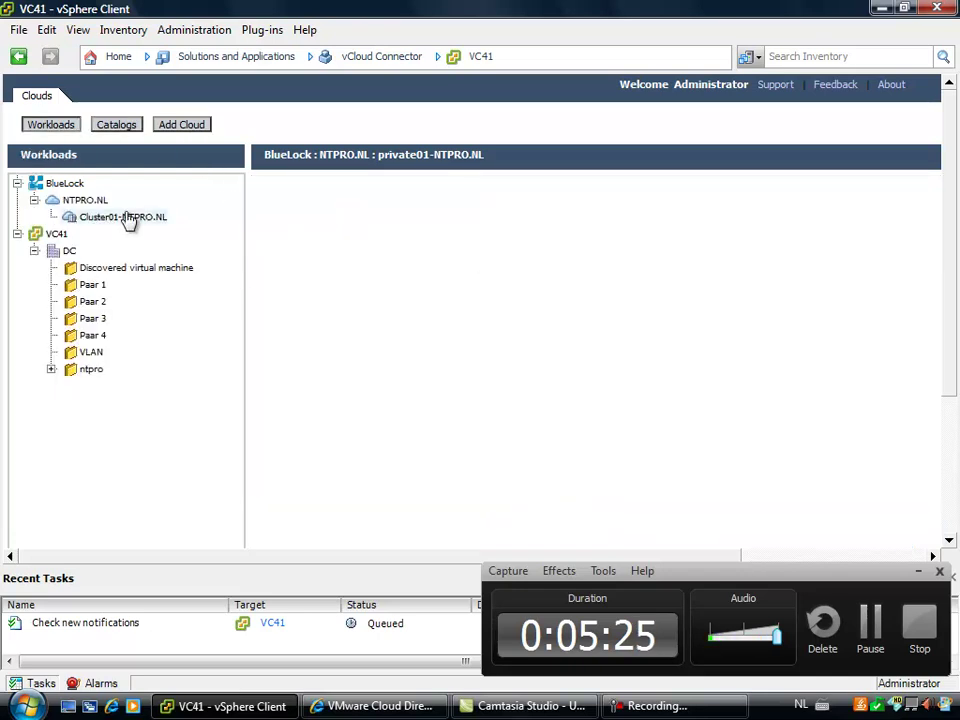
pyautogui.click(128, 217)
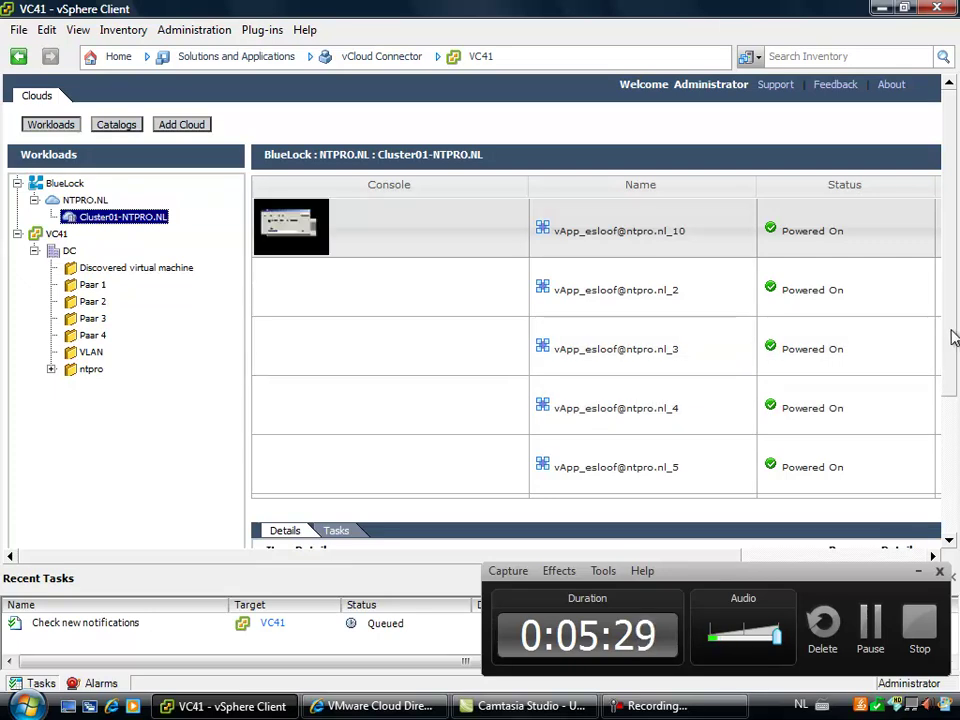
pyautogui.scroll(-3, 951, 340)
pyautogui.scroll(3, 949, 330)
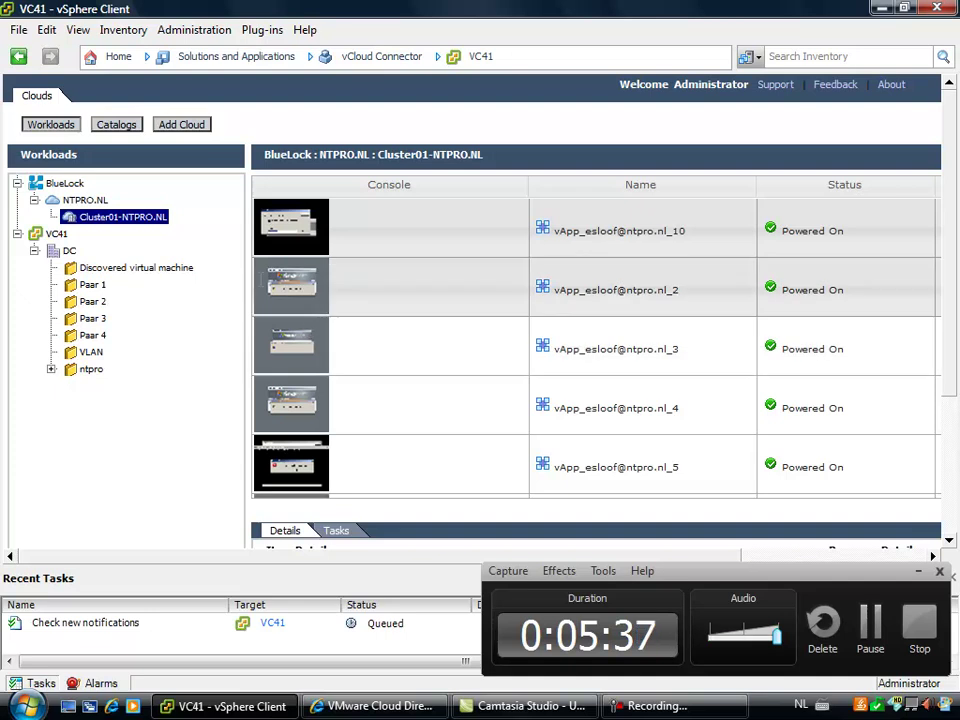
# Step: Open the Hosts and Clusters inventory, expand the DSL vApp under MyCluster and select it
pyautogui.click(120, 58)
pyautogui.click(150, 145)
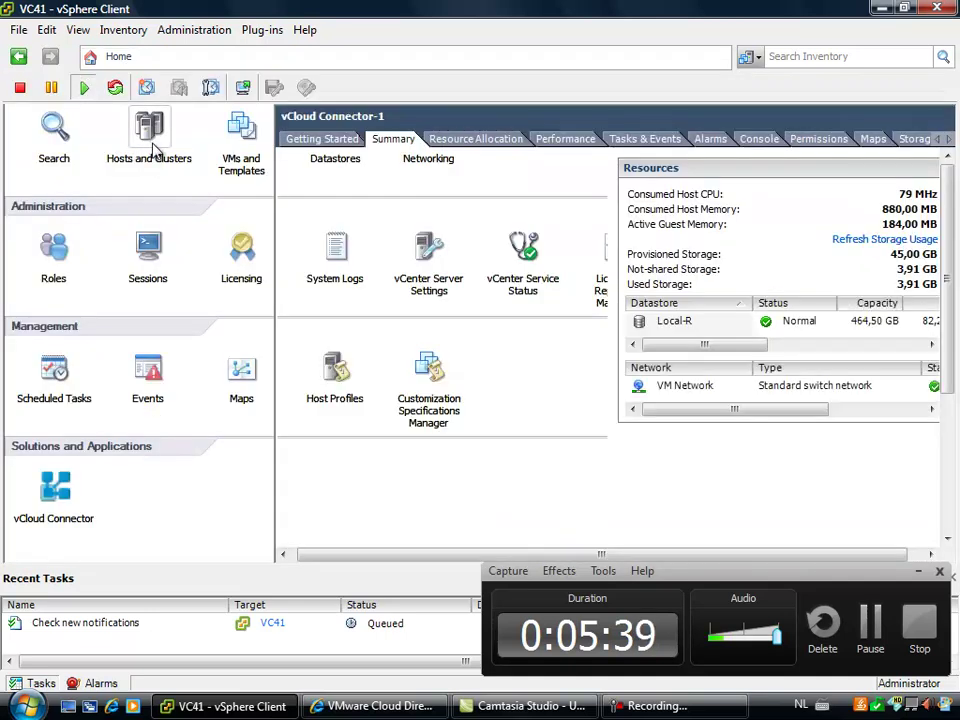
pyautogui.scroll(8, 204, 200)
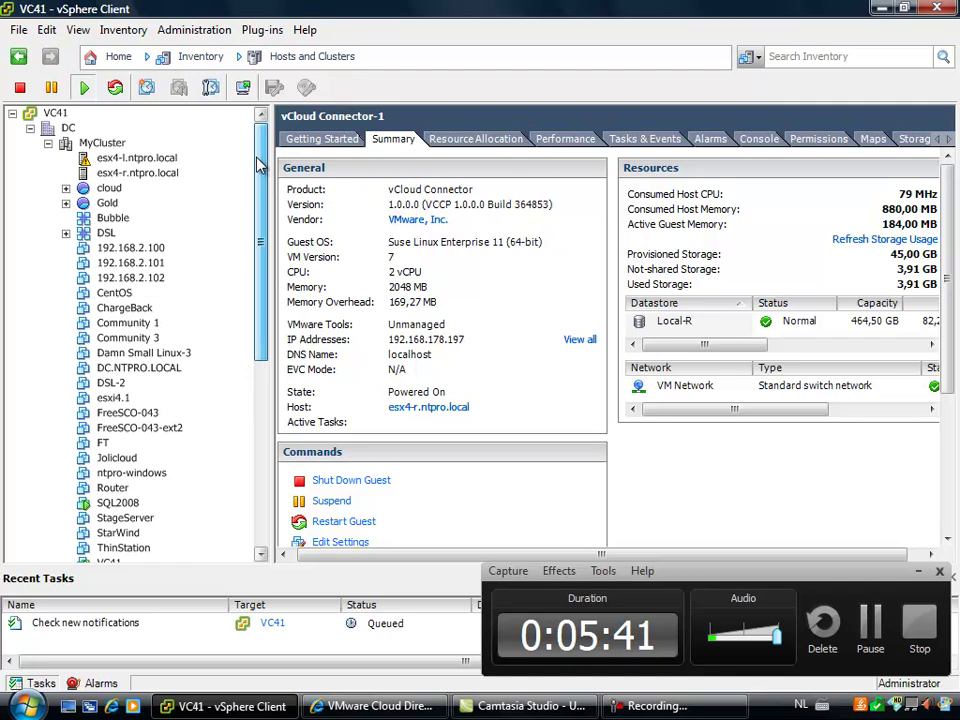
pyautogui.click(66, 233)
pyautogui.click(86, 233)
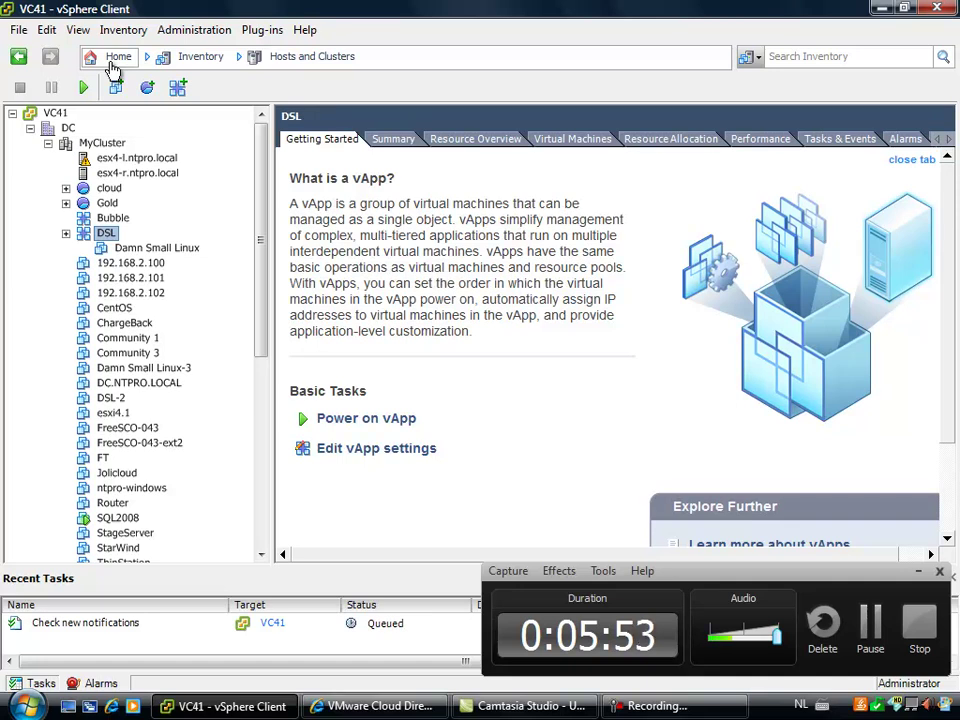
# Step: Return to vCloud Connector and list the workloads of VC41's DC datacenter
pyautogui.click(114, 59)
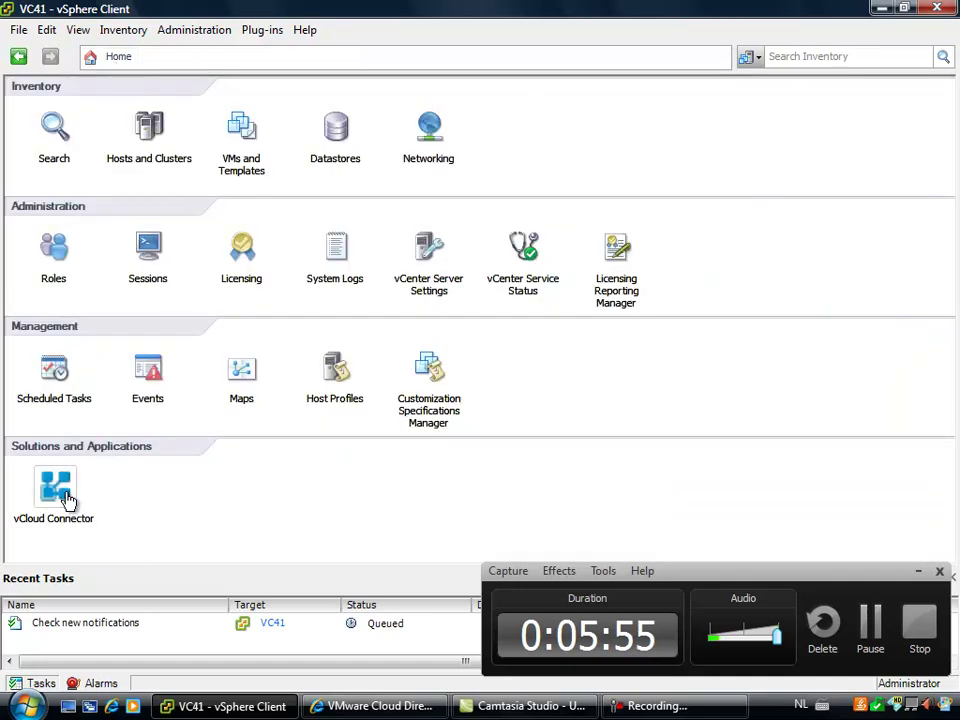
pyautogui.click(66, 496)
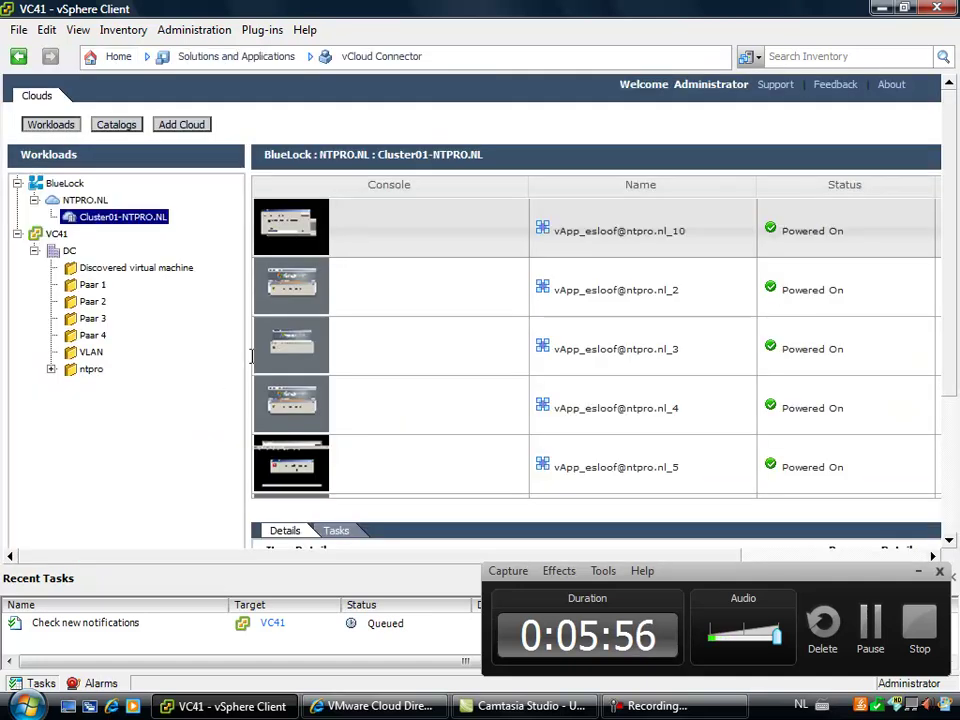
pyautogui.click(50, 124)
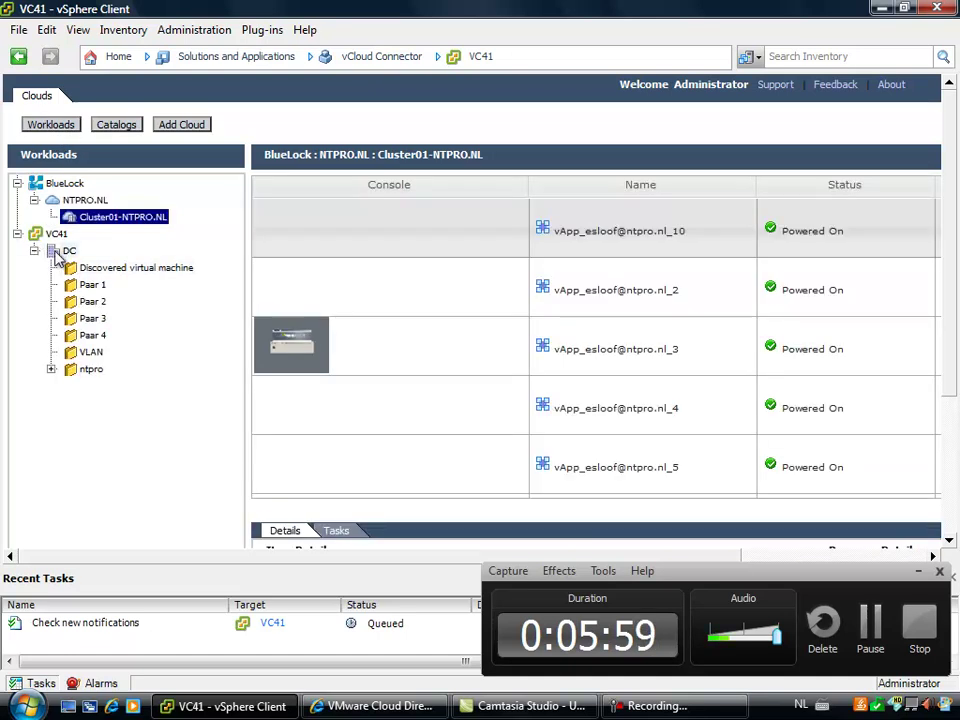
pyautogui.click(62, 250)
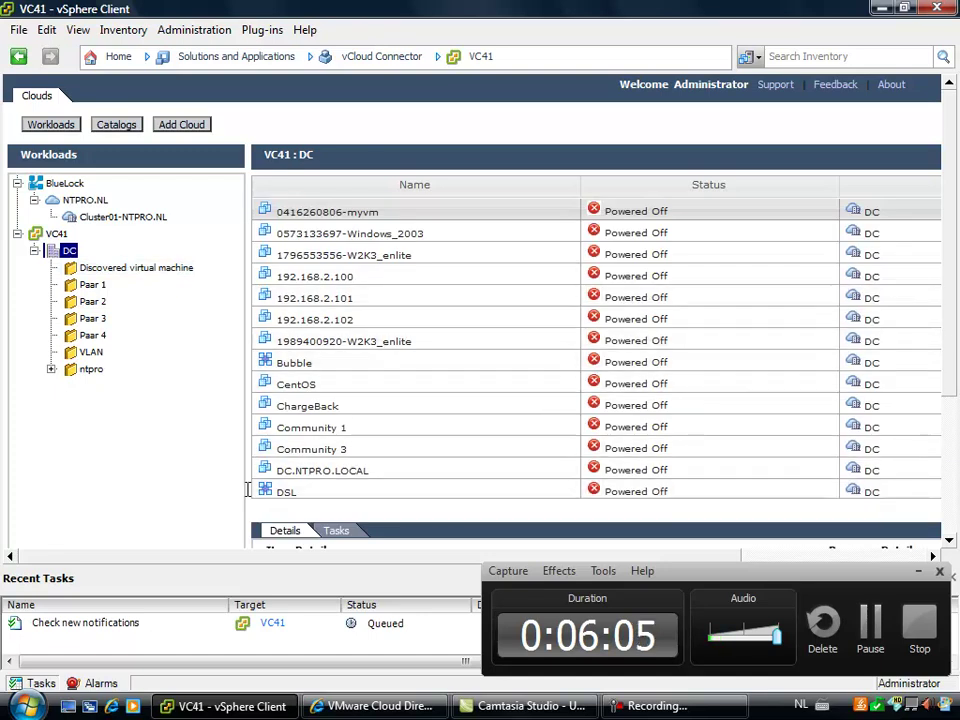
# Step: Start copying the DSL vApp to another cloud and reposition the copy dialog so all its options are reachable
pyautogui.rightClick(310, 500)
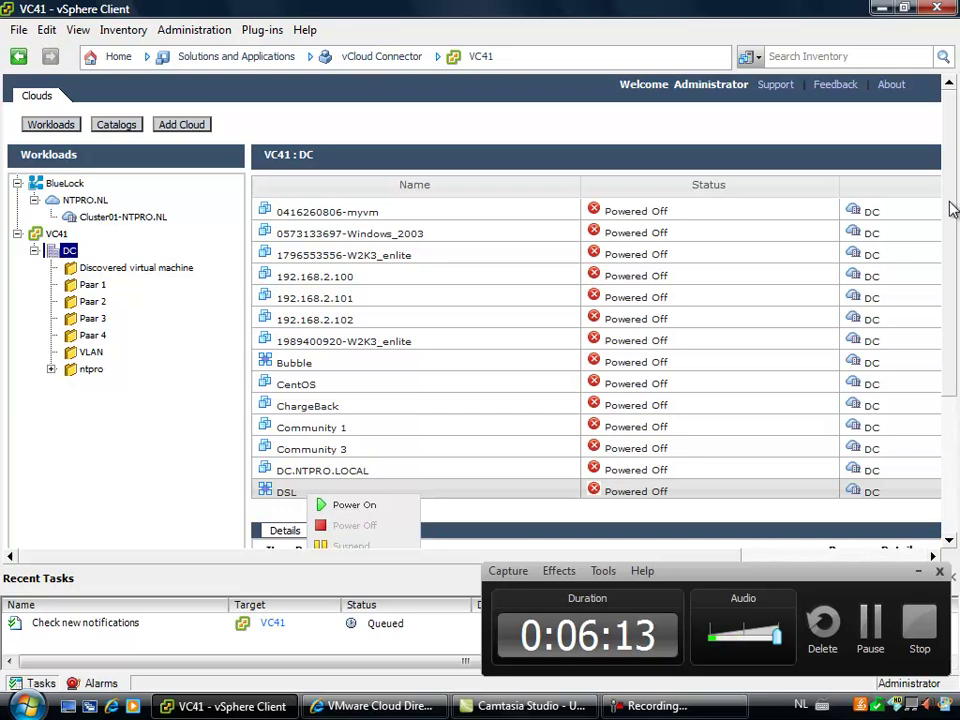
pyautogui.scroll(-3, 951, 215)
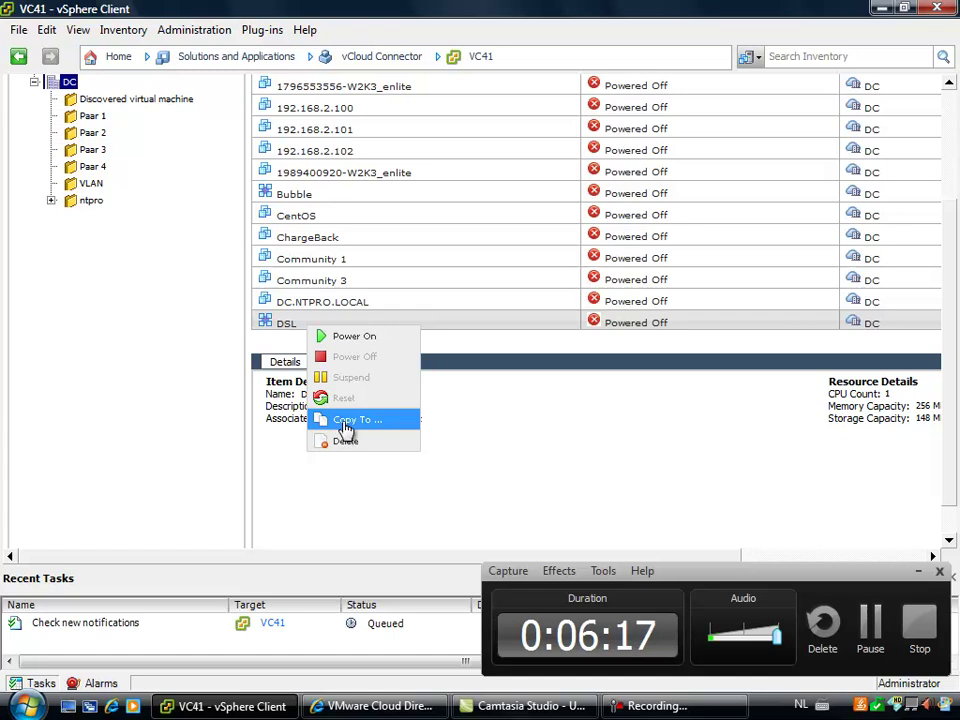
pyautogui.click(342, 424)
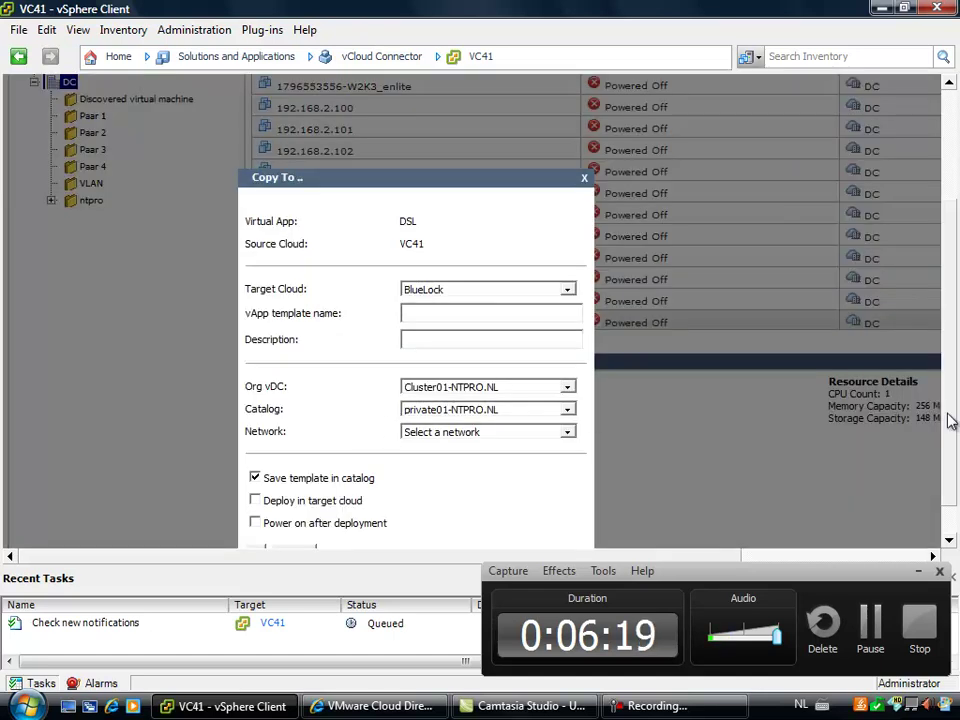
pyautogui.moveTo(950, 424); pyautogui.dragTo(958, 467)
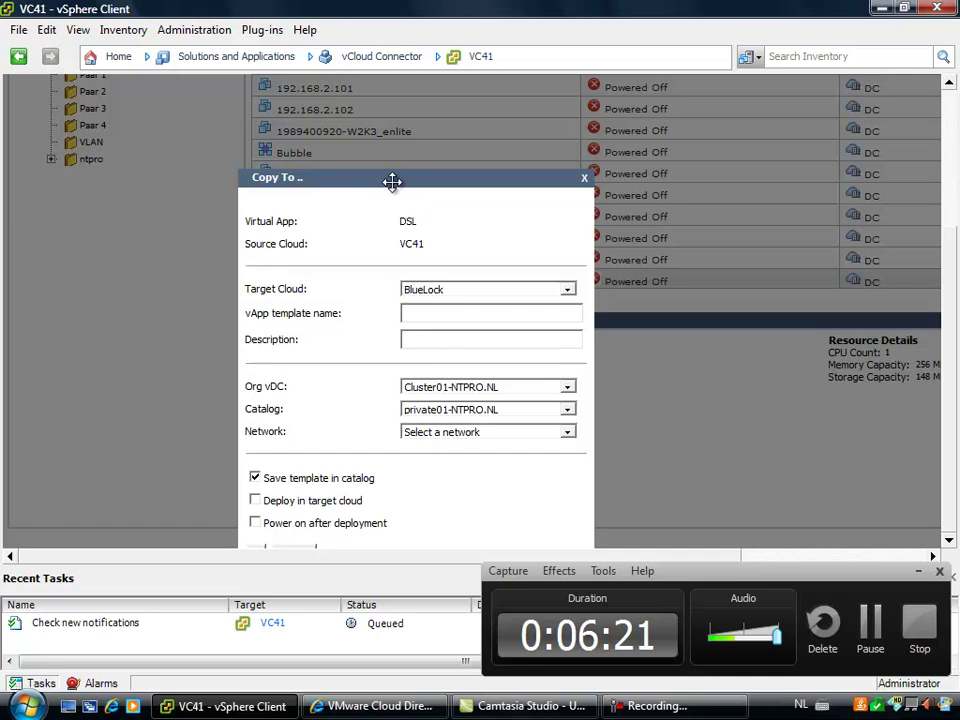
pyautogui.moveTo(392, 180); pyautogui.dragTo(399, 124)
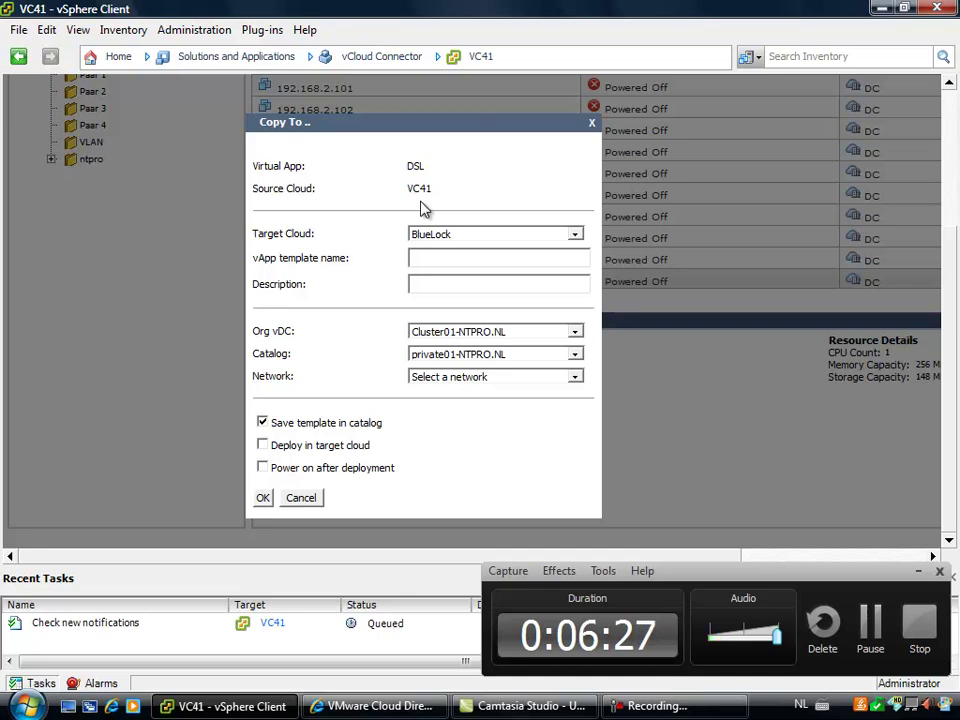
# Step: Name the copied vApp template Small-Linux and describe it as "50 MB VM in vApp"
pyautogui.click(458, 257)
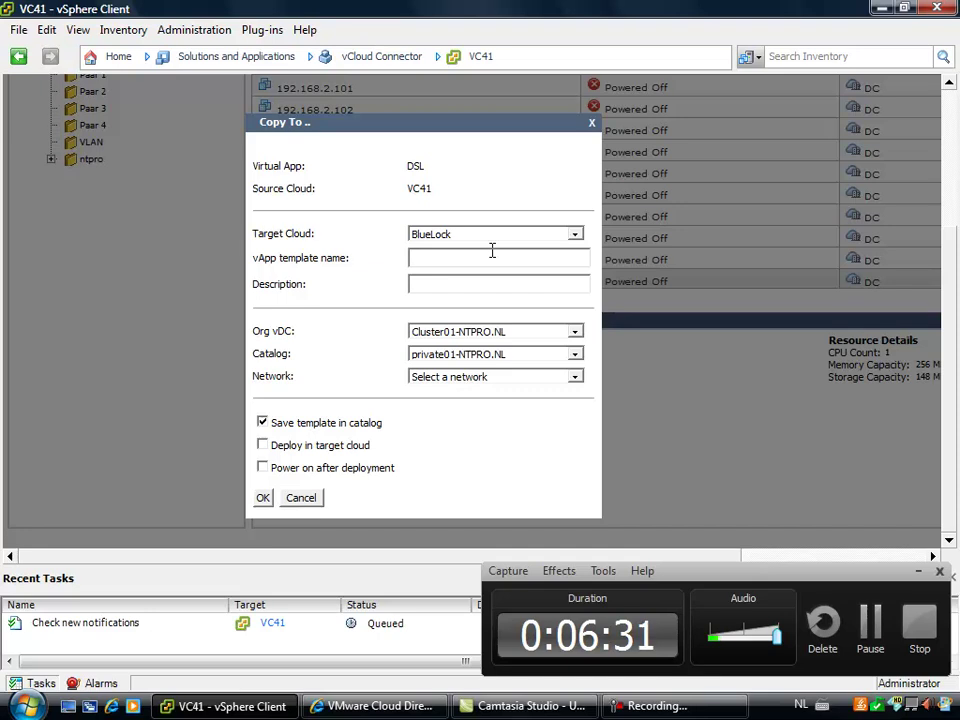
pyautogui.write('Small-Linux')
pyautogui.click(451, 287)
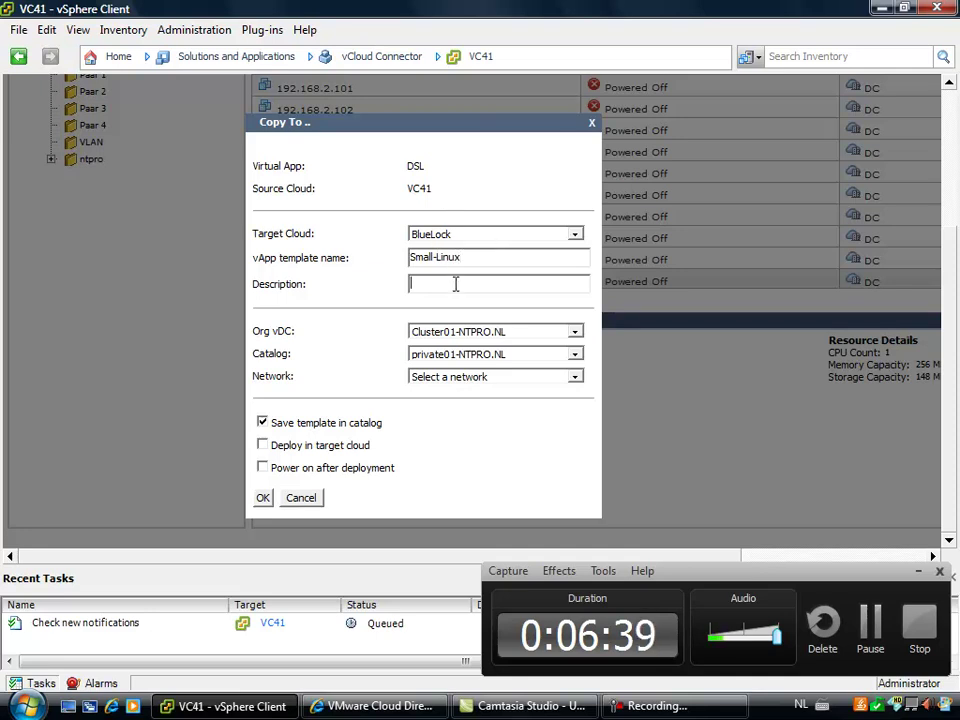
pyautogui.write('0 MB VM')
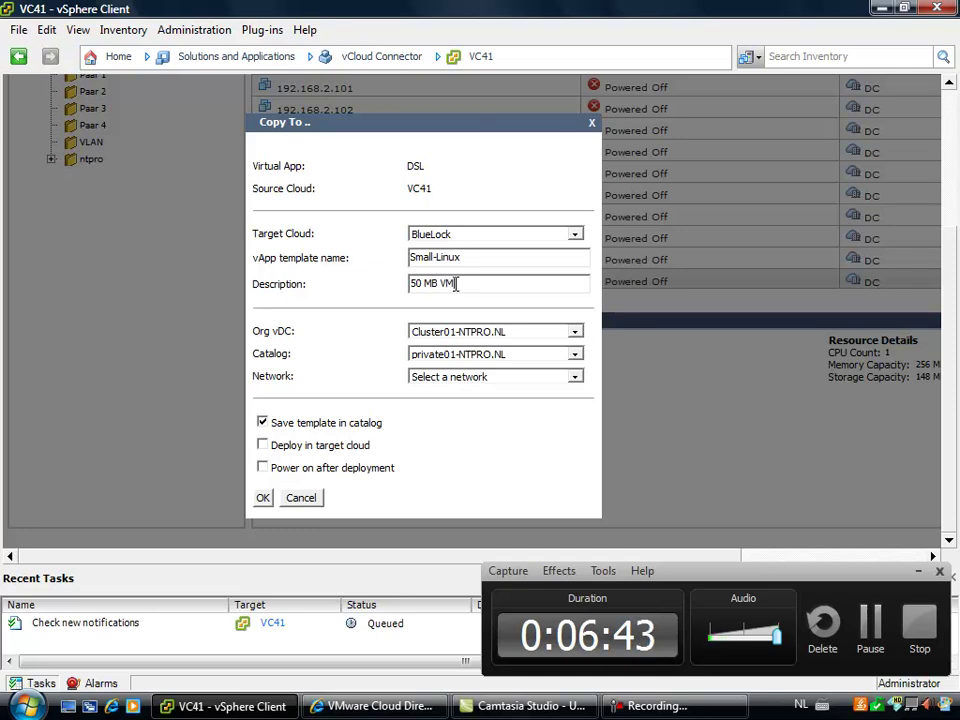
pyautogui.write(' in vApp')
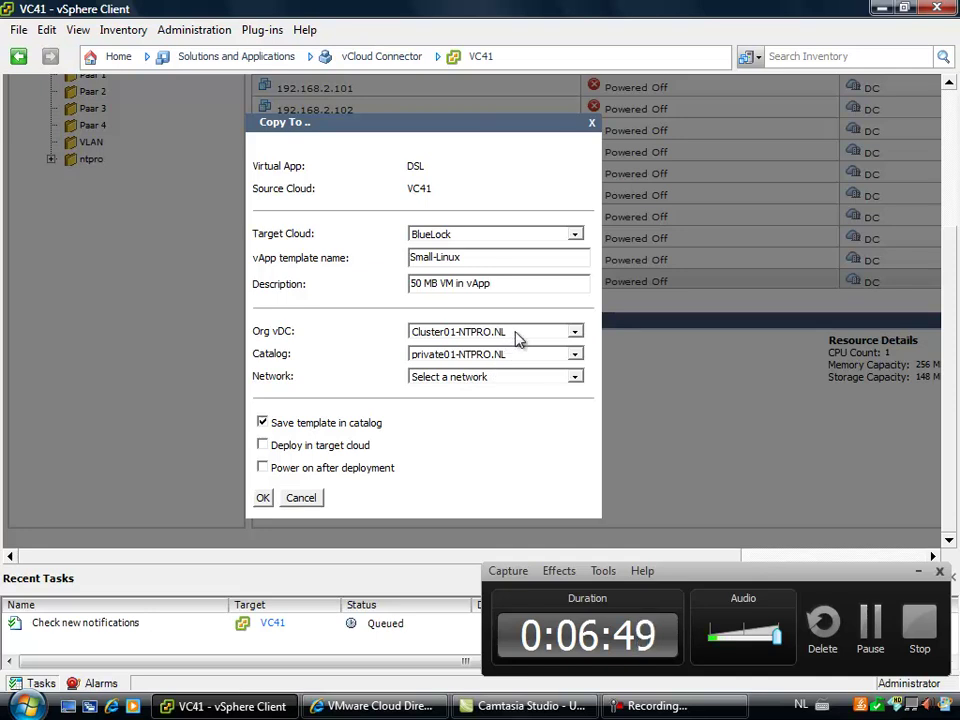
# Step: Keep Cluster01-NTPRO.NL as the organization vDC and private01-NTPRO.NL as the catalog, and choose the internet01-NTPRO.NL network
pyautogui.click(517, 340)
pyautogui.click(516, 334)
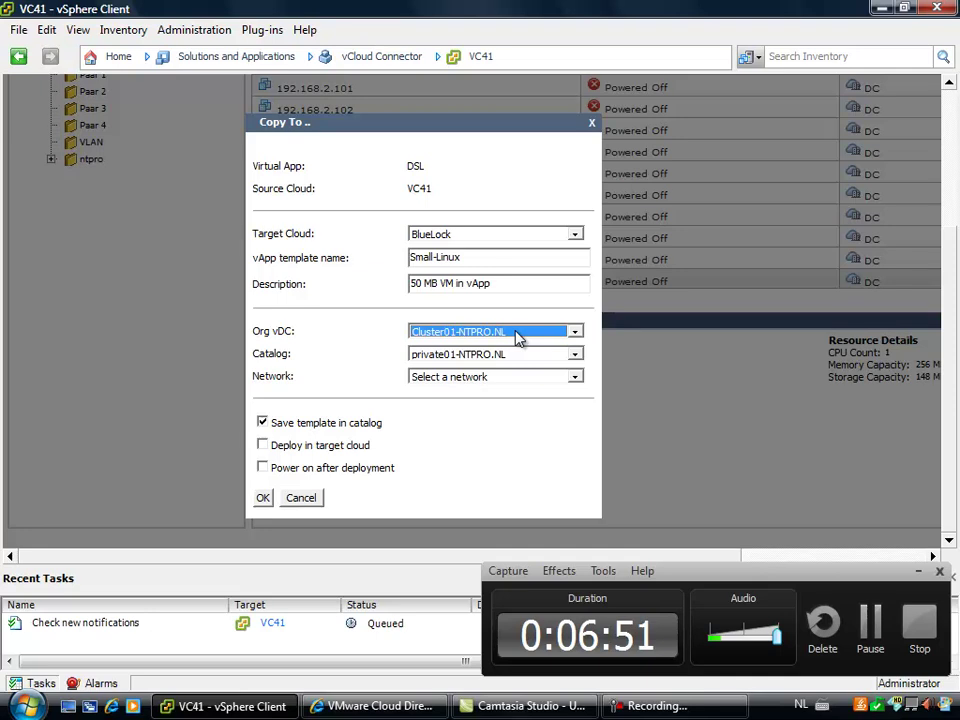
pyautogui.click(529, 357)
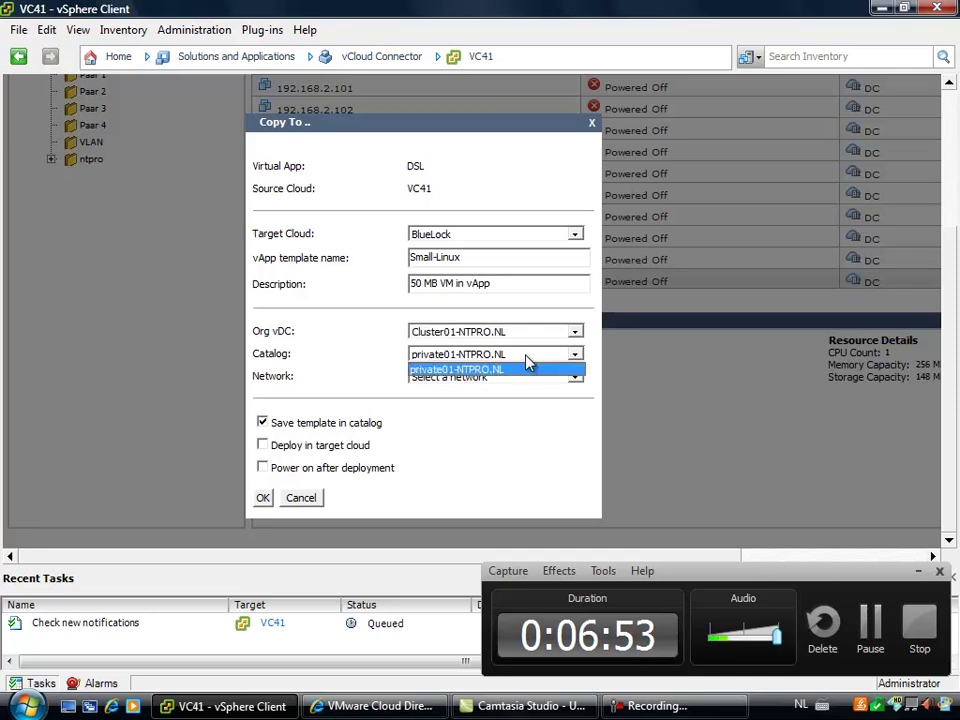
pyautogui.click(529, 366)
pyautogui.click(526, 378)
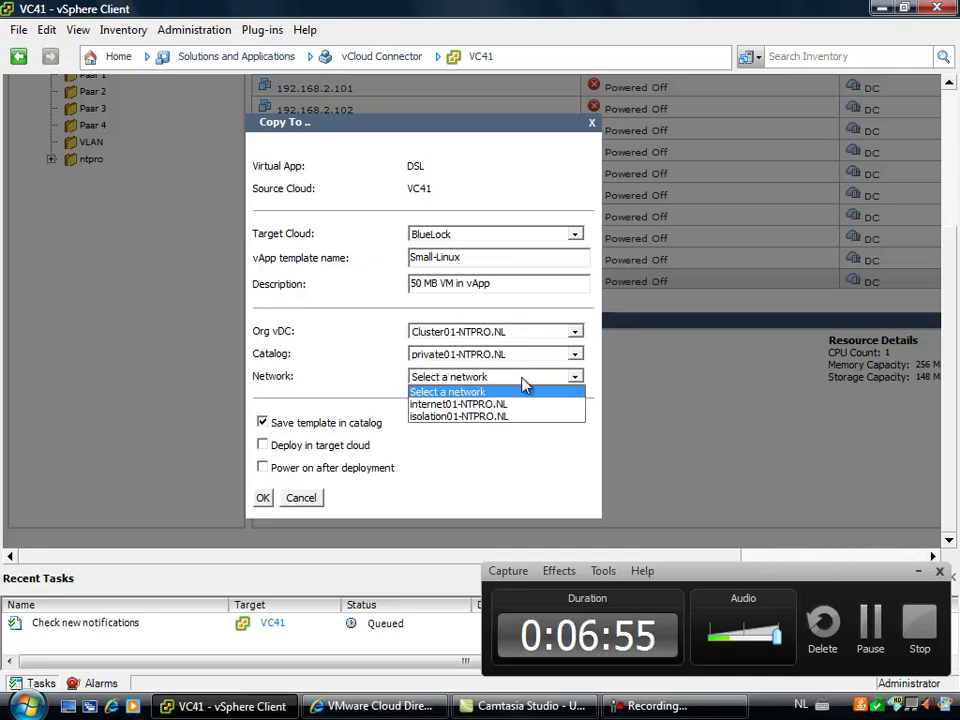
pyautogui.click(476, 412)
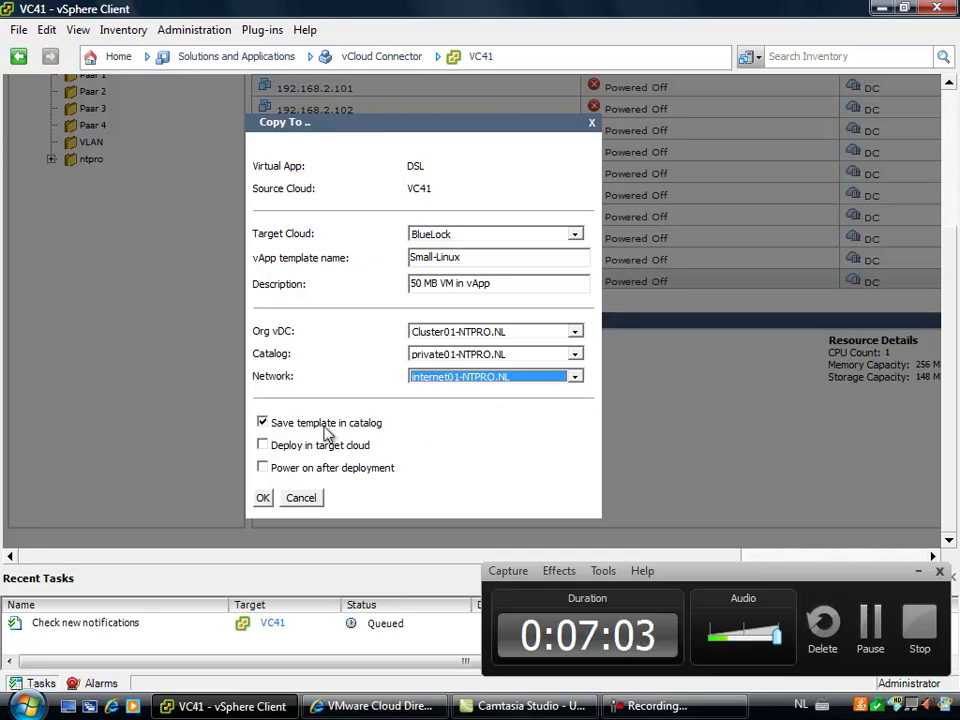
# Step: Disable saving the template in the catalog, enable deployment in the target cloud and power-on after deployment, and start the copy
pyautogui.click(261, 422)
pyautogui.click(263, 445)
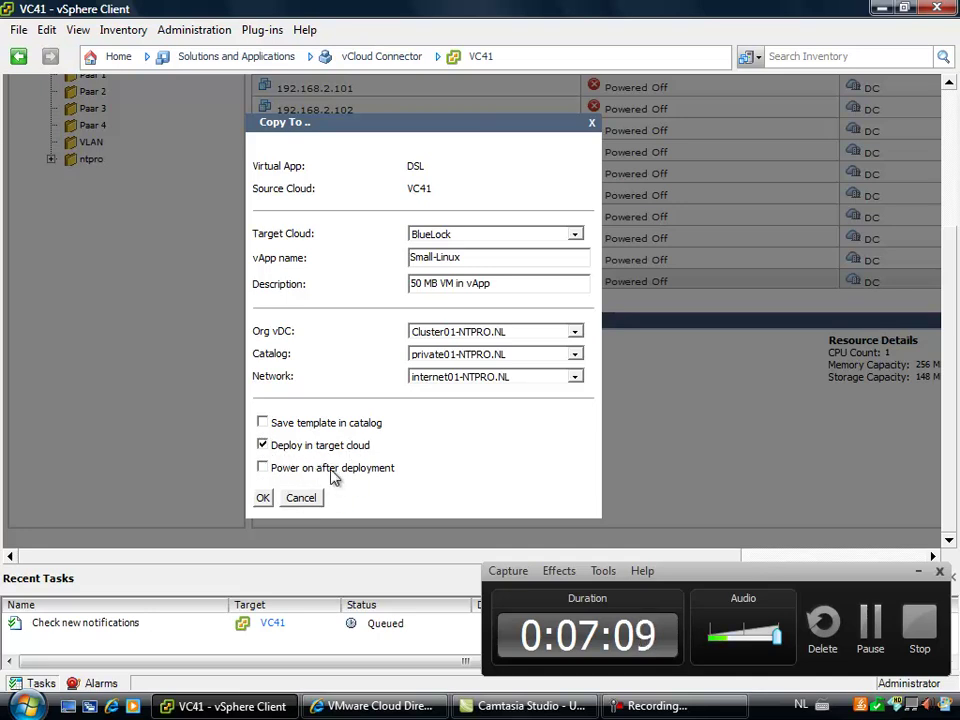
pyautogui.click(262, 467)
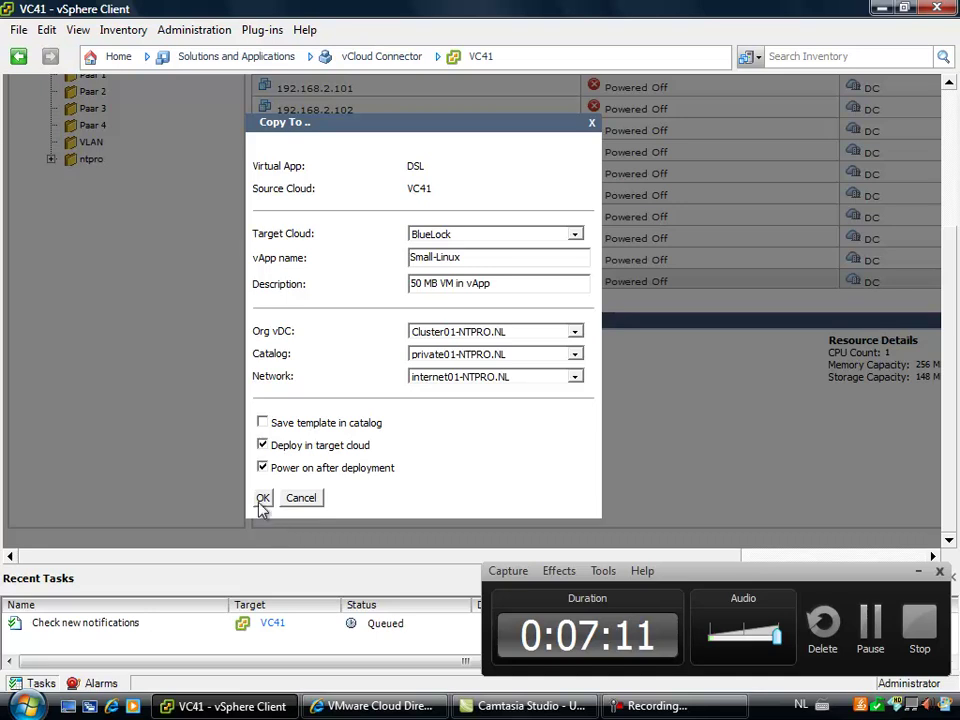
pyautogui.click(260, 499)
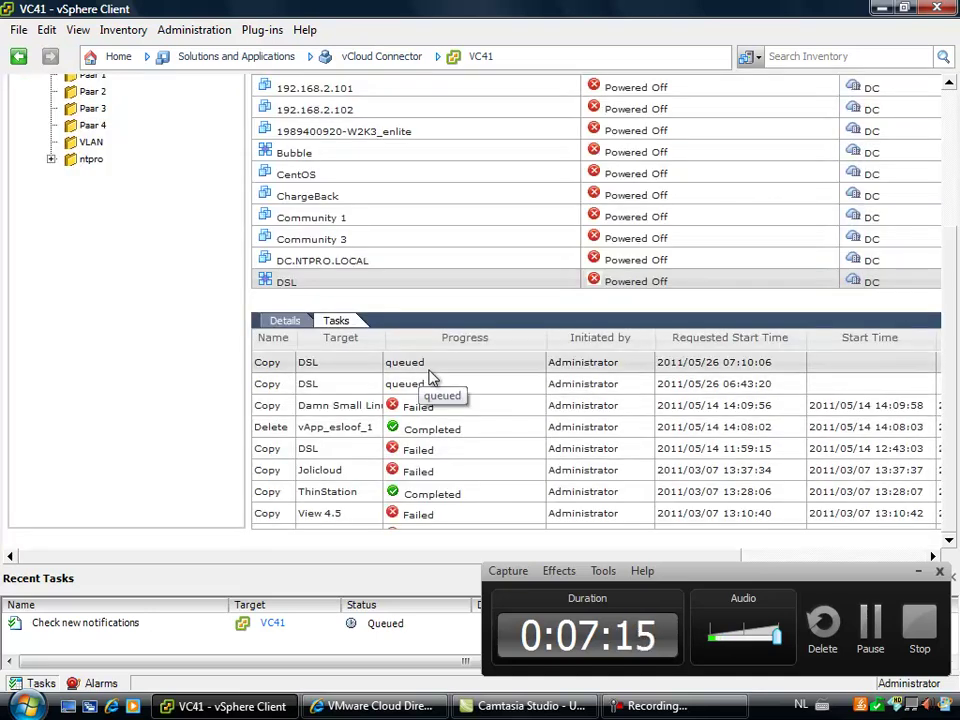
# Step: Switch to the VMware Cloud Director browser page
pyautogui.scroll(3, 724, 300)
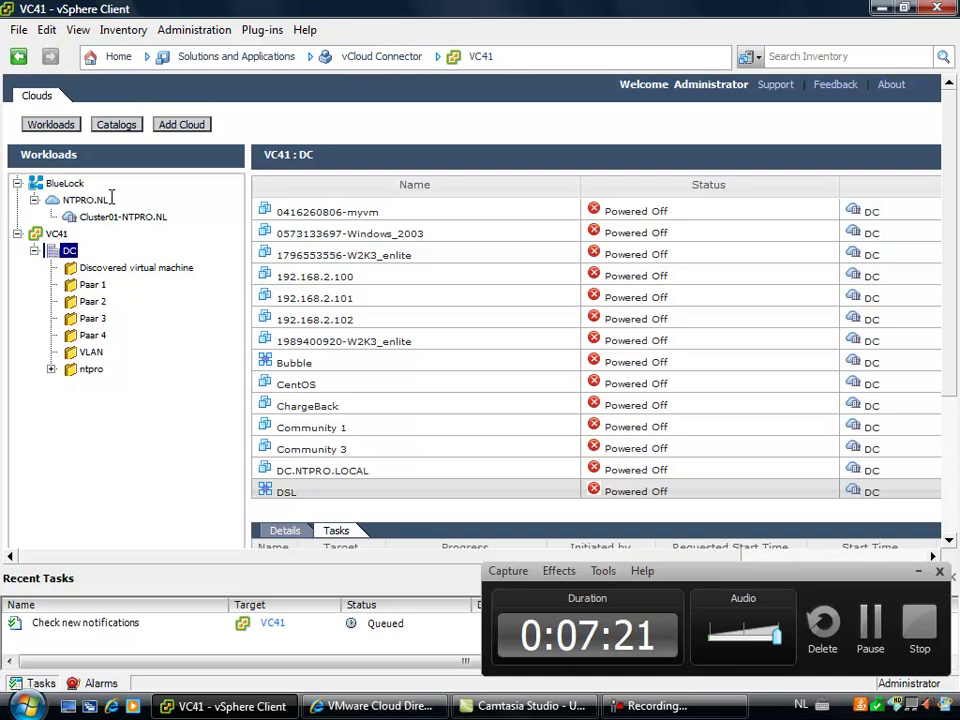
pyautogui.moveTo(405, 712)
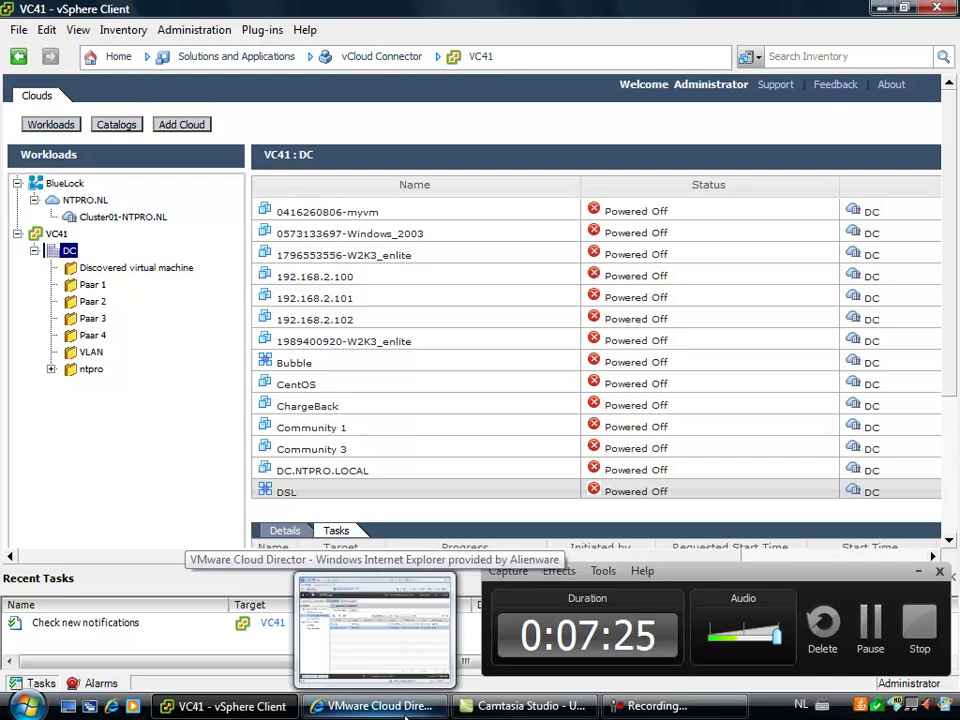